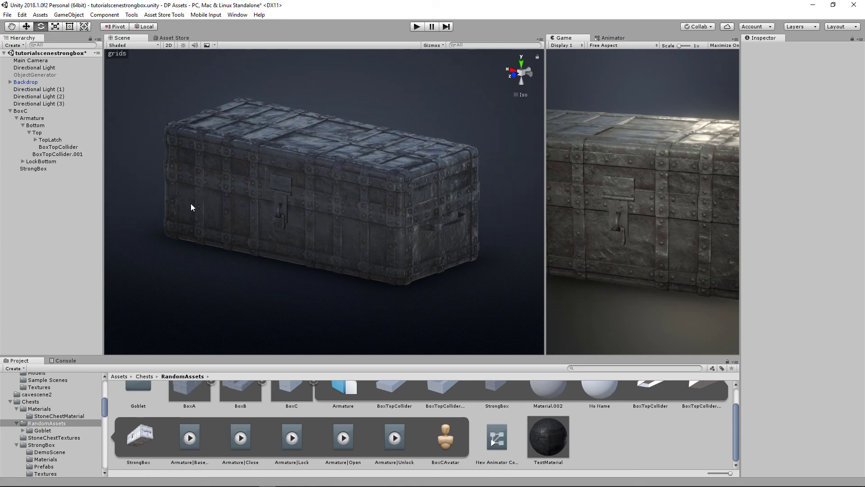
Play the scene to watch the BoxC chest lid open, then stop playback
{"action": "left_click", "coordinate": [242, 157]}
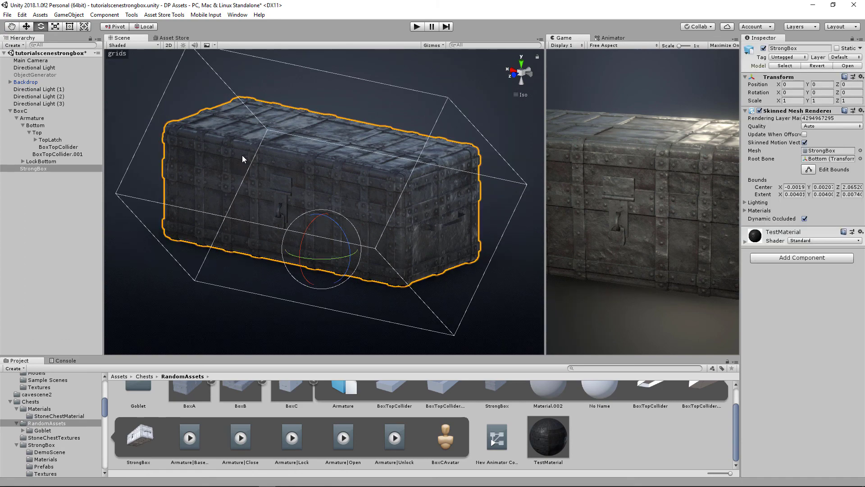
{"action": "left_click", "coordinate": [40, 111]}
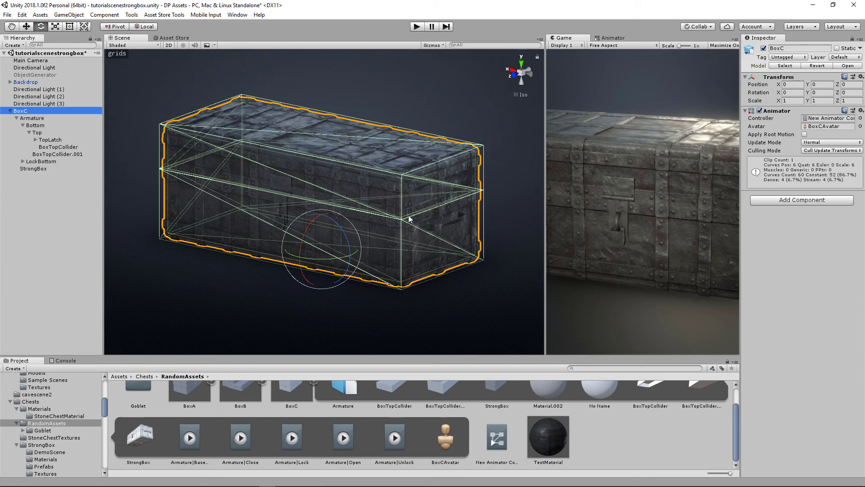
{"action": "left_click", "coordinate": [417, 26]}
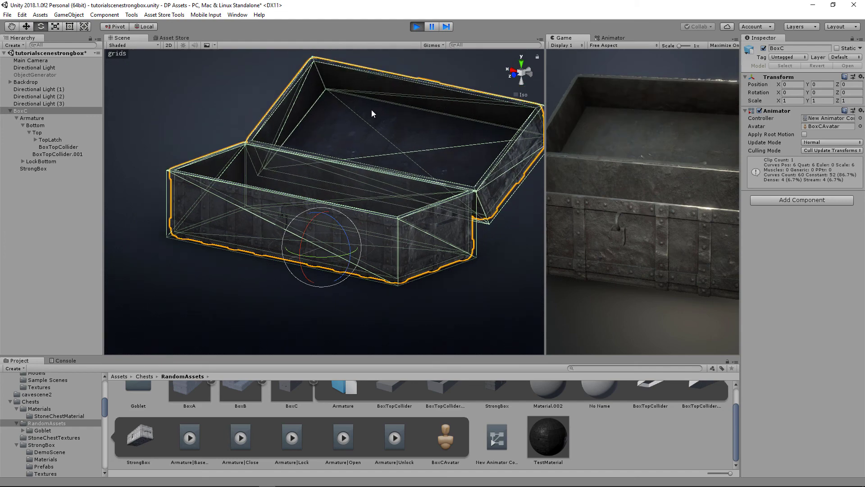
{"action": "middle_click_drag", "start_coordinate": [358, 119], "coordinate": [347, 121]}
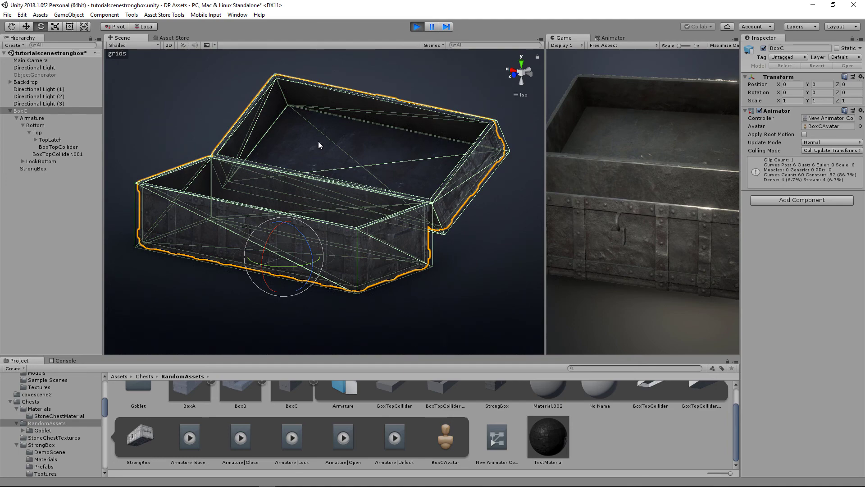
{"action": "left_click_drag", "start_coordinate": [318, 141], "coordinate": [190, 141], "text": "alt"}
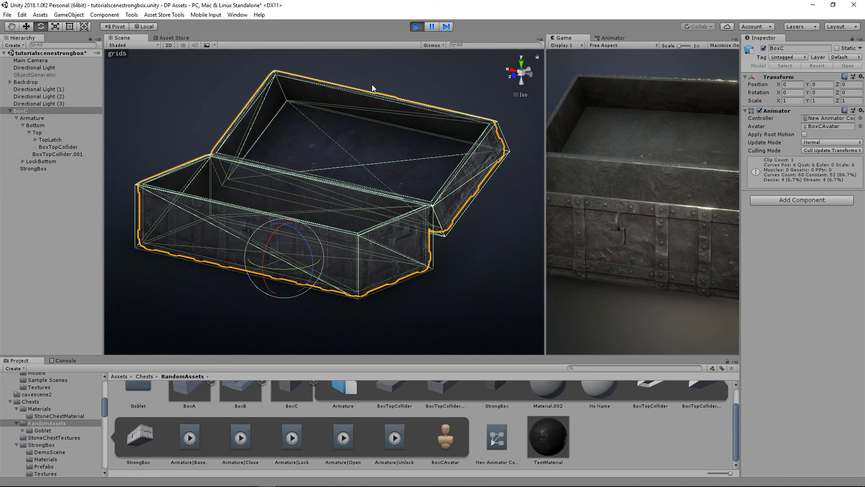
{"action": "left_click", "coordinate": [414, 28]}
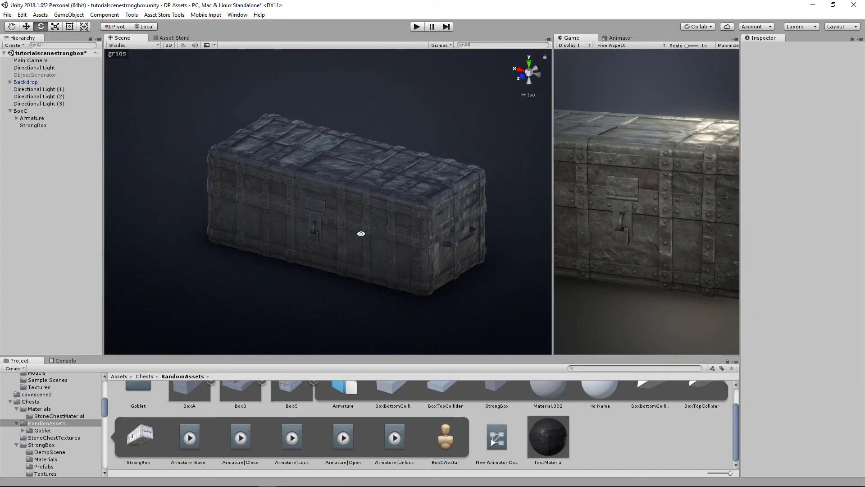
Add a Box Collider component to the BoxC parent object
{"action": "left_click_drag", "start_coordinate": [361, 233], "coordinate": [258, 176], "text": "alt"}
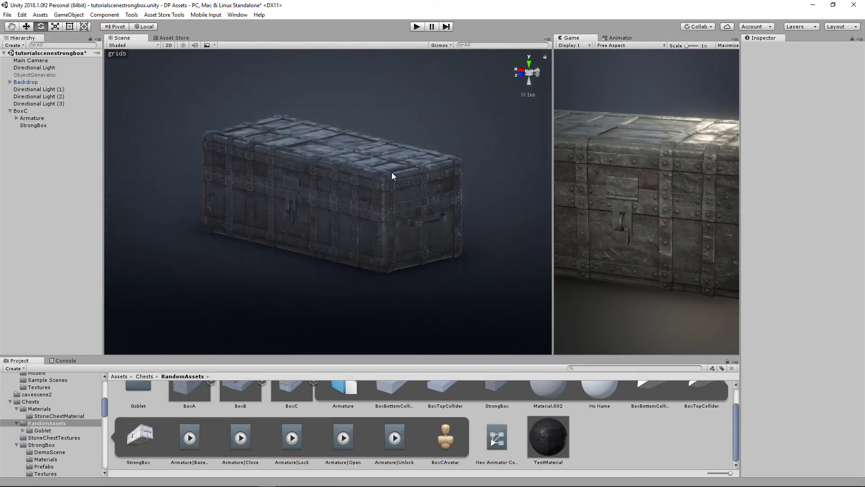
{"action": "left_click", "coordinate": [337, 171]}
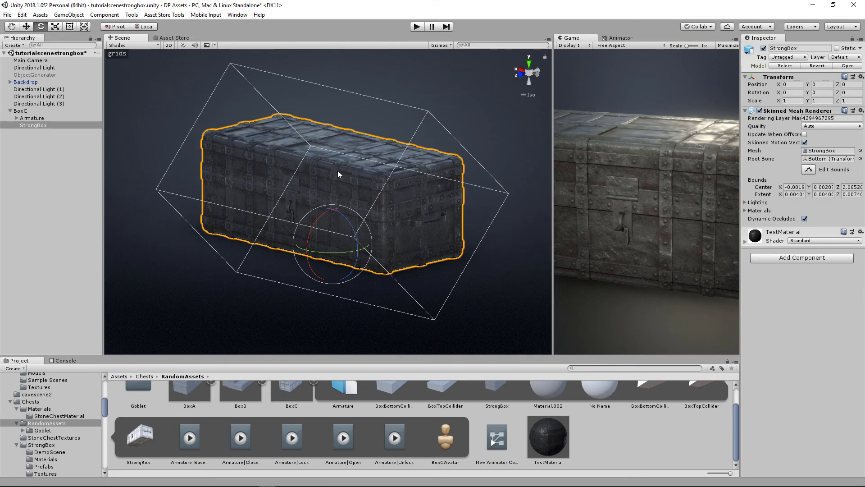
{"action": "left_click", "coordinate": [29, 110]}
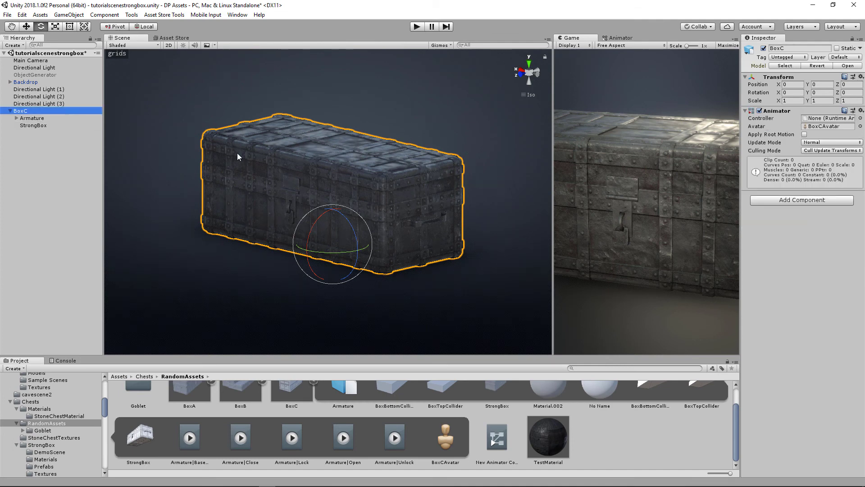
{"action": "left_click", "coordinate": [790, 201]}
{"action": "type", "text": "box"}
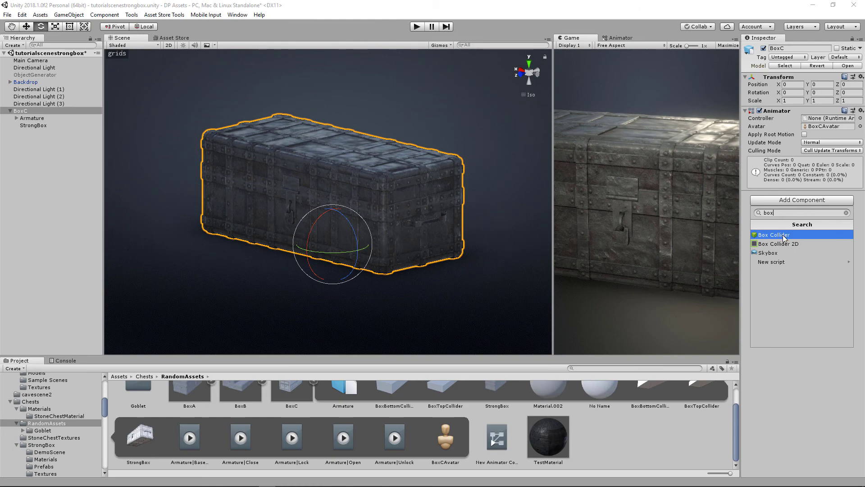
{"action": "key", "text": "Return"}
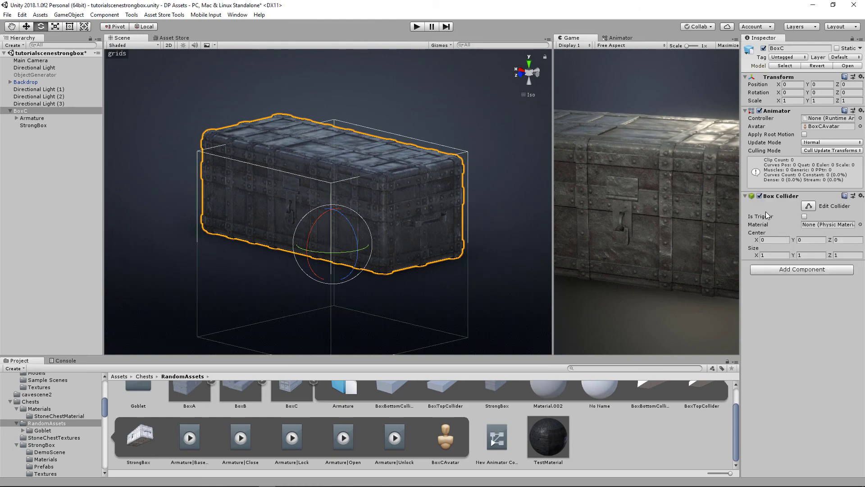
Reshape the Box Collider into a thin slab over the lid (X size 1.52, depth 0.79)
{"action": "left_click", "coordinate": [809, 206]}
{"action": "left_click_drag", "start_coordinate": [758, 256], "coordinate": [769, 255]}
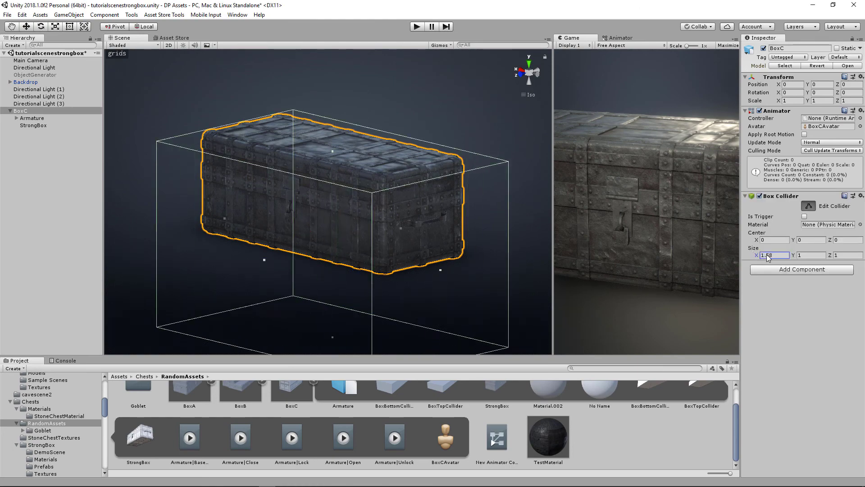
{"action": "left_click_drag", "start_coordinate": [423, 212], "coordinate": [449, 276], "text": "alt"}
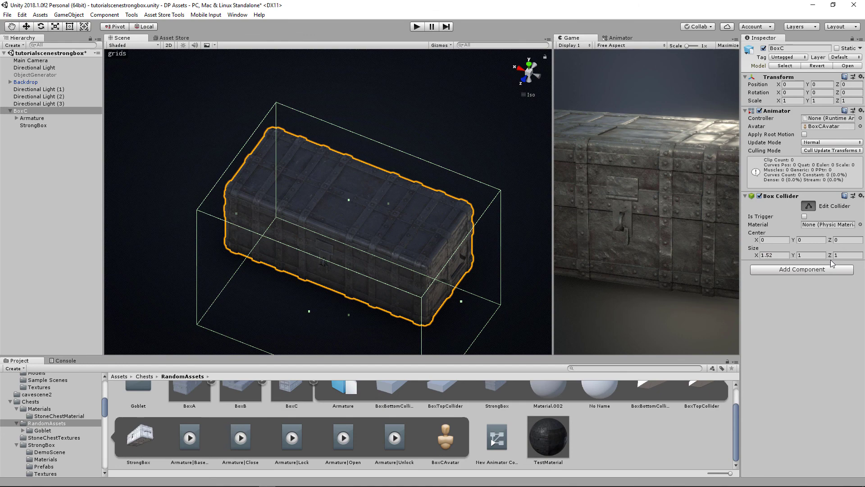
{"action": "left_click_drag", "start_coordinate": [796, 256], "coordinate": [826, 258]}
{"action": "left_click_drag", "start_coordinate": [422, 235], "coordinate": [436, 128], "text": "alt"}
{"action": "left_click_drag", "start_coordinate": [353, 307], "coordinate": [381, 207]}
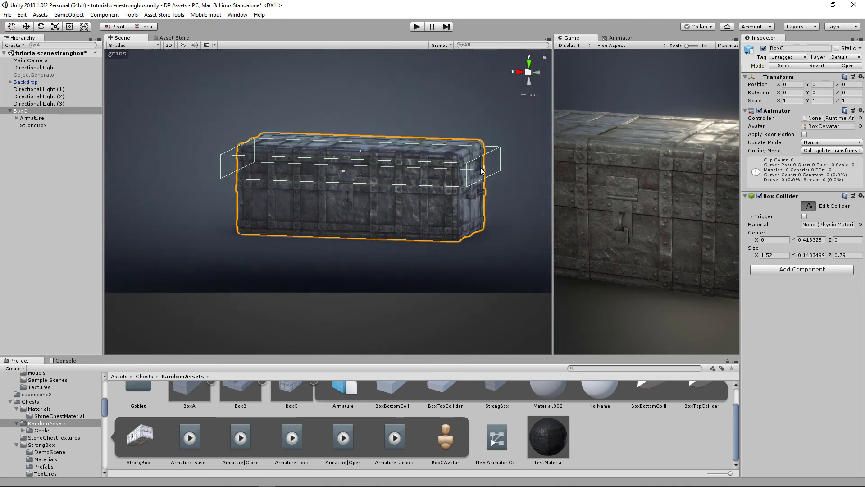
{"action": "left_click_drag", "start_coordinate": [483, 170], "coordinate": [471, 169]}
{"action": "left_click_drag", "start_coordinate": [472, 169], "coordinate": [387, 171], "text": "alt"}
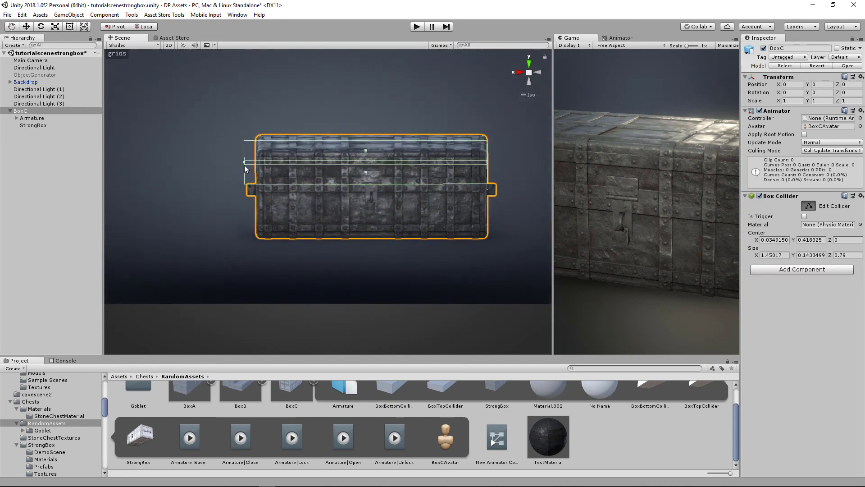
{"action": "left_click_drag", "start_coordinate": [248, 169], "coordinate": [334, 201]}
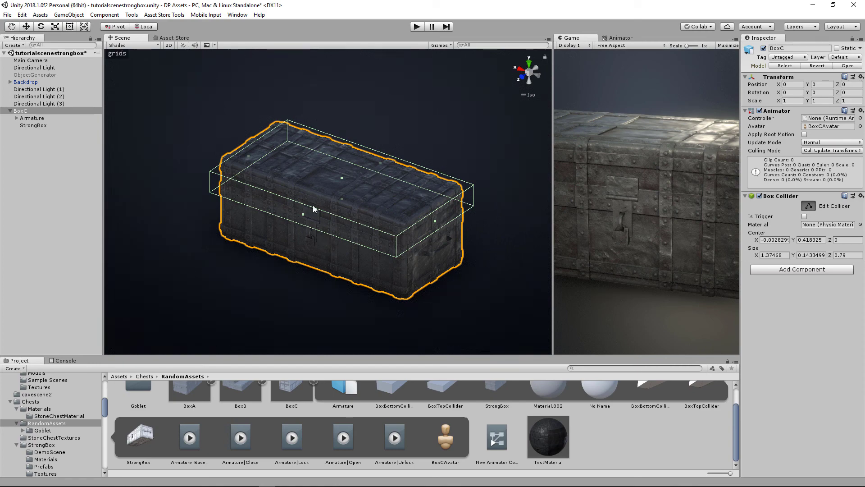
Remove the Box Collider component from BoxC
{"action": "left_click_drag", "start_coordinate": [315, 236], "coordinate": [345, 201], "text": "alt"}
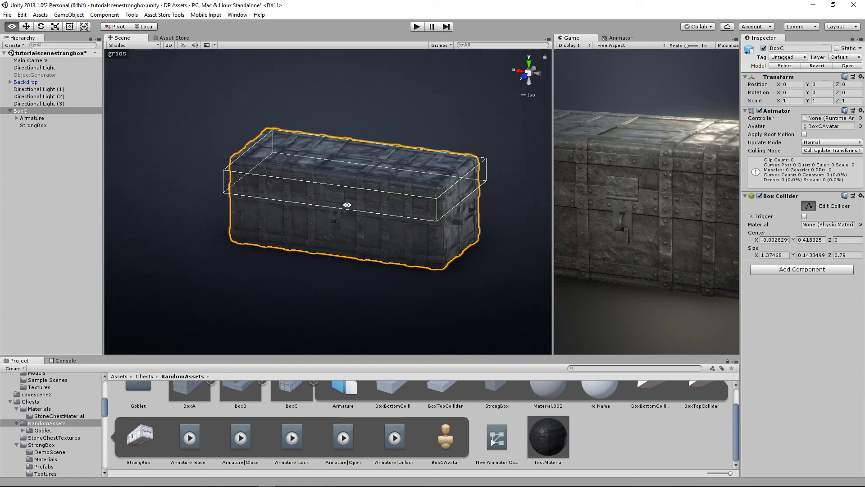
{"action": "left_click", "coordinate": [861, 196]}
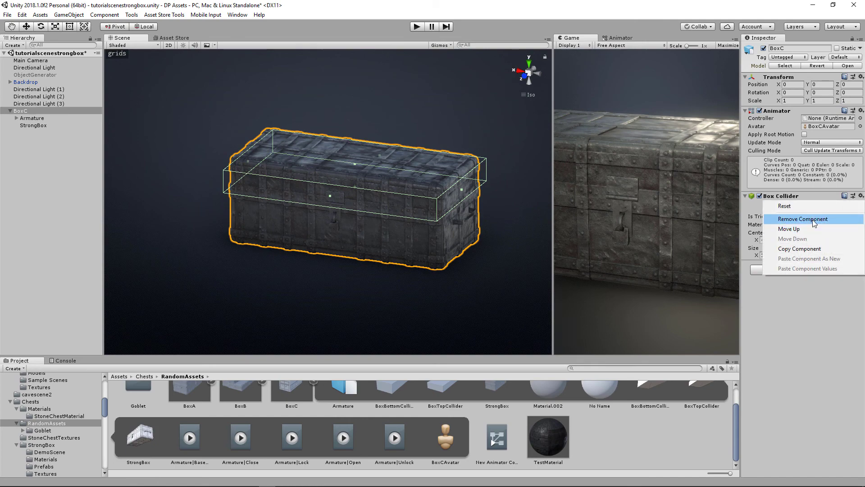
{"action": "left_click", "coordinate": [811, 218]}
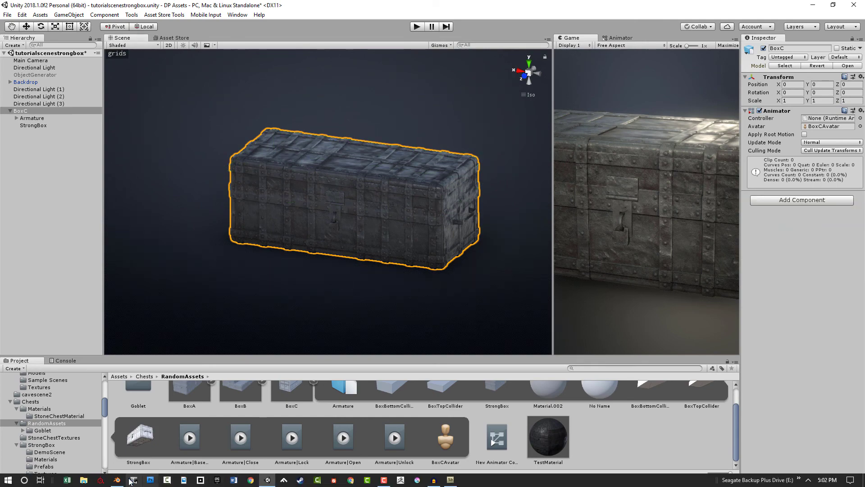
In Blender, snap the 3D cursor to the world origin and add a cube there
{"action": "left_click", "coordinate": [142, 480]}
{"action": "key", "text": "KP_3"}
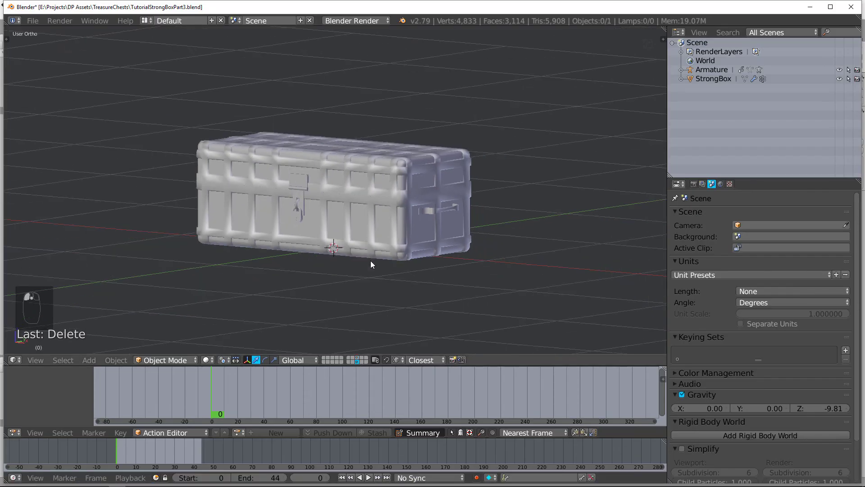
{"action": "key", "text": "KP_1"}
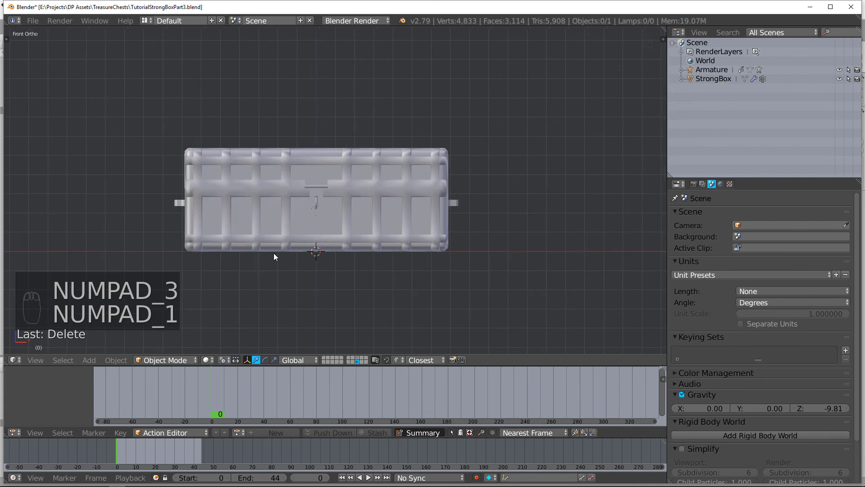
{"action": "key", "text": "shift+s"}
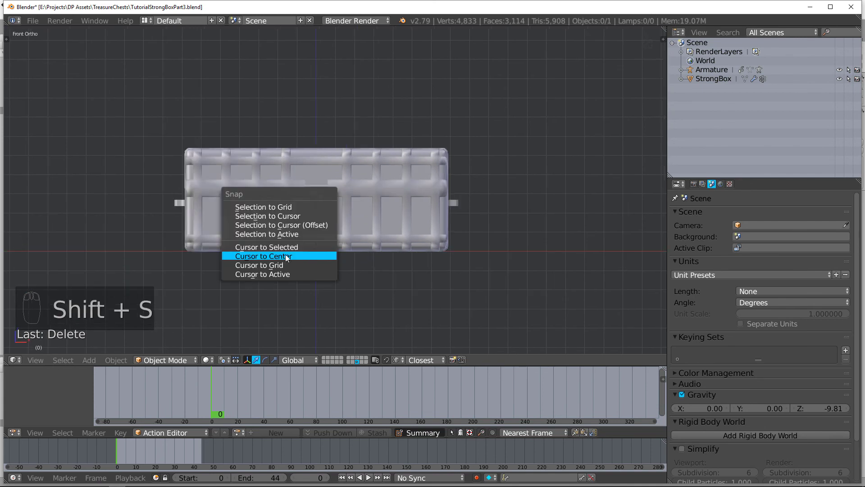
{"action": "left_click", "coordinate": [322, 255]}
{"action": "key", "text": "shift+a"}
{"action": "mouse_move", "coordinate": [424, 223]}
{"action": "left_click", "coordinate": [464, 231]}
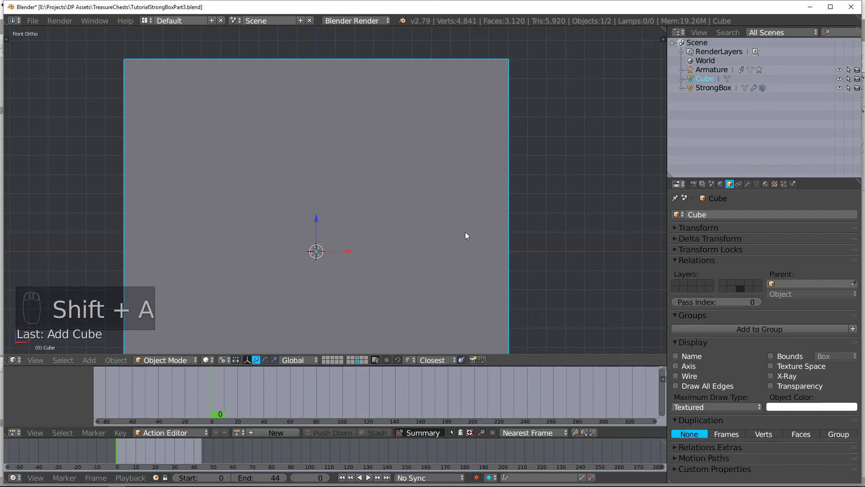
In wireframe edit mode, scale the cube down and narrow it along X to the lid's depth
{"action": "key", "text": "Tab"}
{"action": "key", "text": "z"}
{"action": "scroll", "coordinate": [483, 241], "scroll_direction": "down", "scroll_amount": 2}
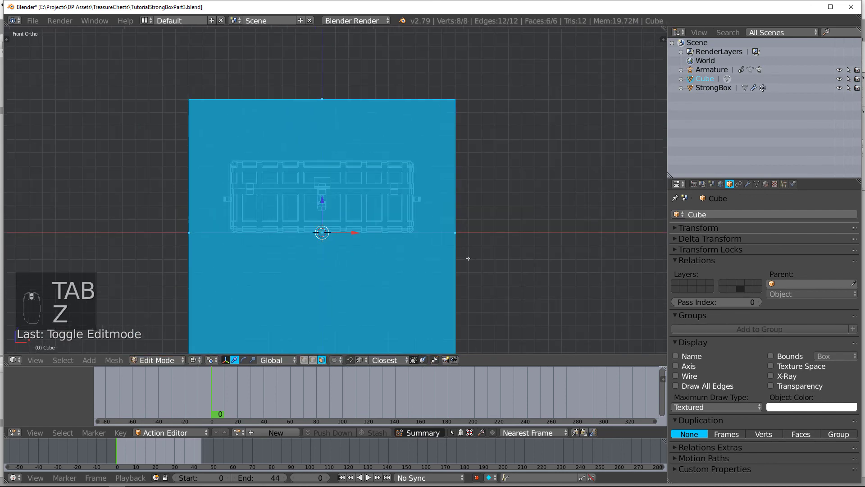
{"action": "left_click", "coordinate": [304, 360]}
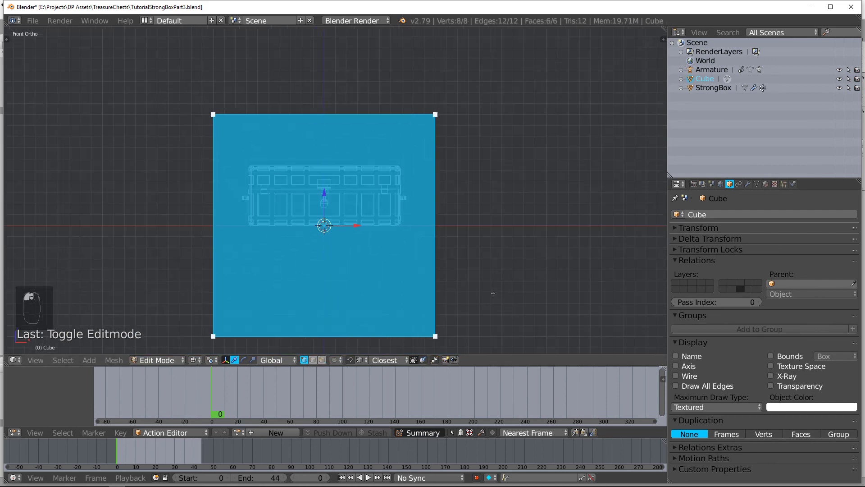
{"action": "key", "text": "s"}
{"action": "left_click", "coordinate": [433, 286]}
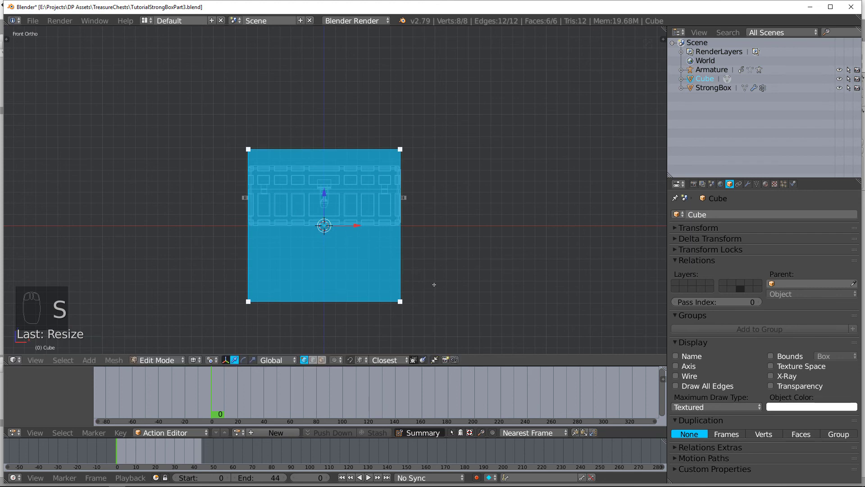
{"action": "key", "text": "KP_3"}
{"action": "key", "text": "s"}
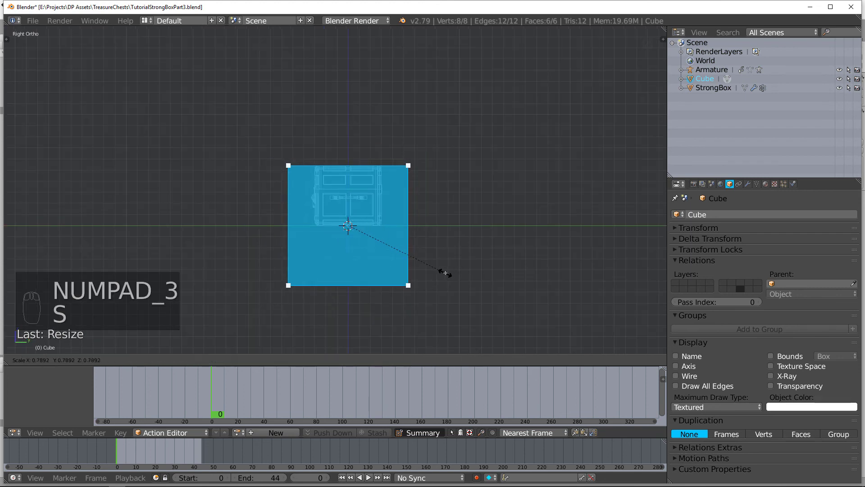
{"action": "key", "text": "x"}
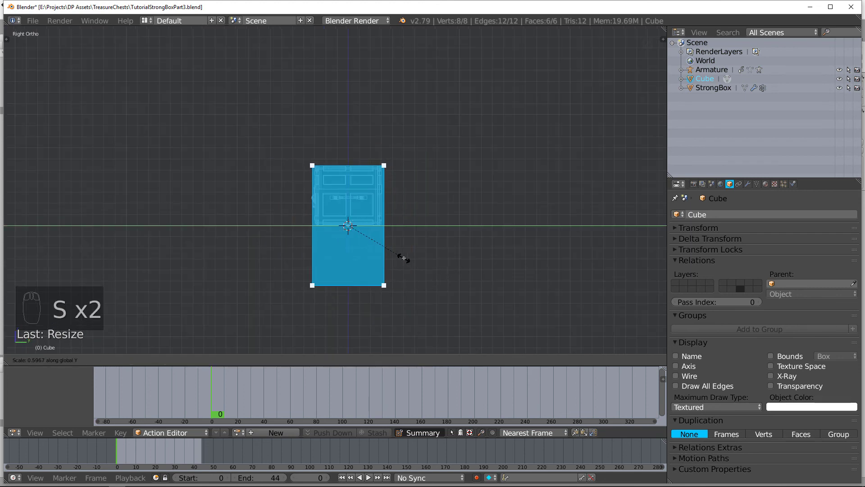
{"action": "left_click", "coordinate": [385, 236]}
Raise the cube's bottom vertices up to the lid seam
{"action": "key", "text": "a"}
{"action": "key", "text": "b"}
{"action": "left_click_drag", "start_coordinate": [293, 252], "coordinate": [441, 331]}
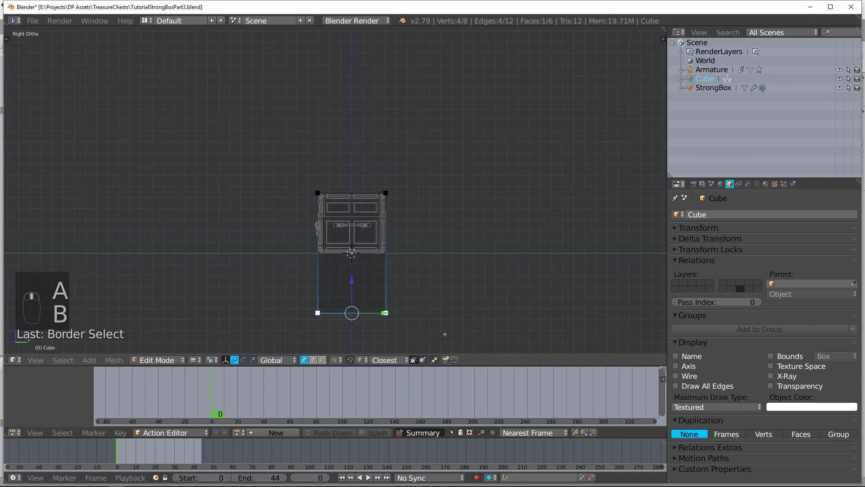
{"action": "key", "text": "g"}
{"action": "scroll", "coordinate": [405, 225], "scroll_direction": "up", "scroll_amount": 3}
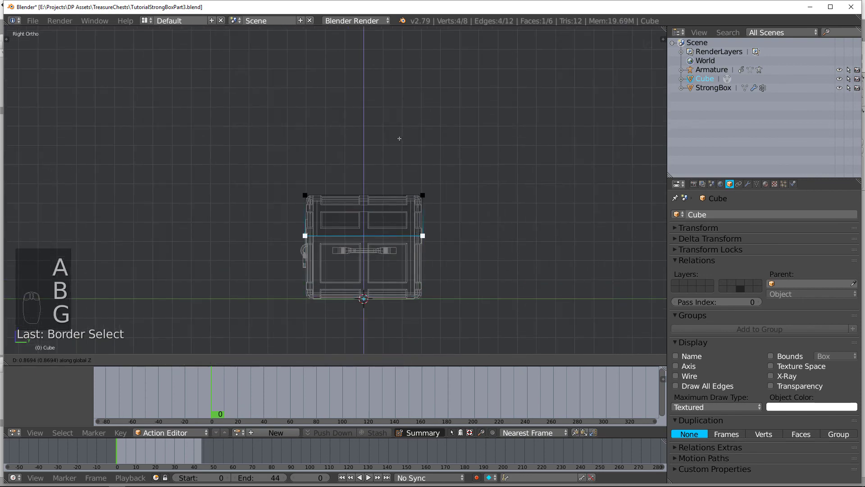
{"action": "left_click", "coordinate": [398, 139]}
Stretch the whole block along X to the chest's full length
{"action": "middle_click_drag", "start_coordinate": [380, 149], "coordinate": [478, 180]}
{"action": "key", "text": "a"}
{"action": "key", "text": "a"}
{"action": "key", "text": "a"}
{"action": "key", "text": "s"}
{"action": "key", "text": "x"}
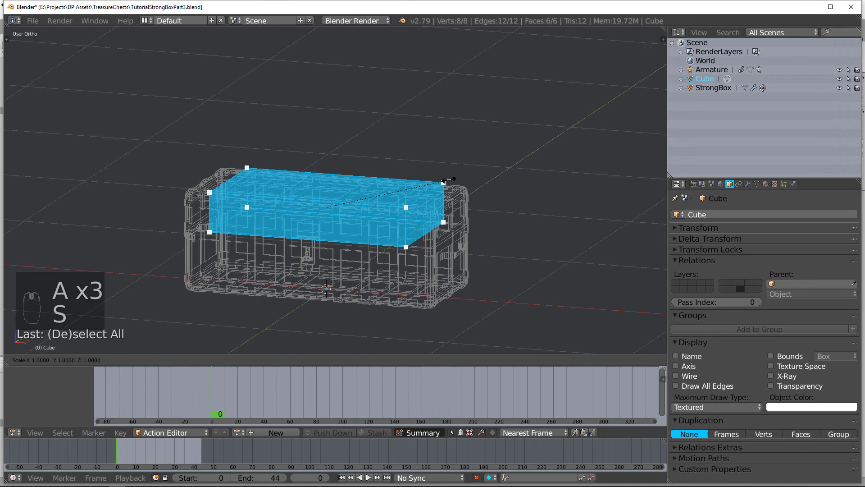
{"action": "left_click", "coordinate": [481, 187]}
{"action": "key", "text": "KP_1"}
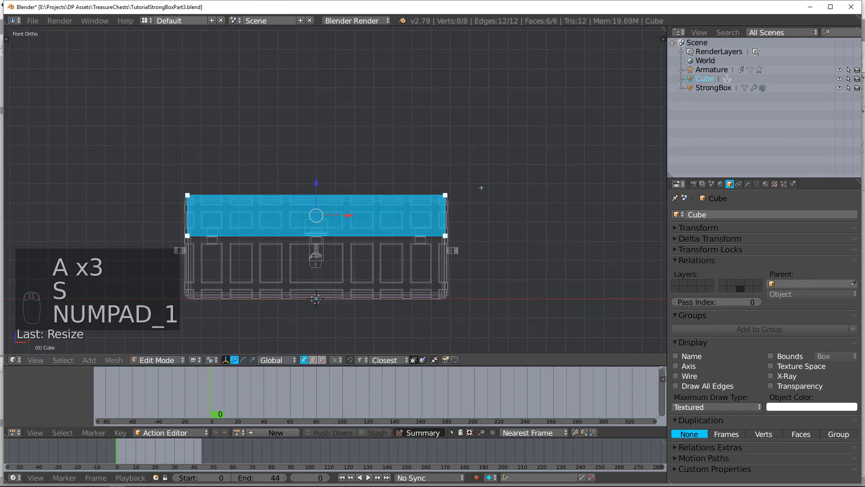
{"action": "key", "text": "KP_3"}
{"action": "key", "text": "KP_1"}
{"action": "scroll", "coordinate": [481, 187], "scroll_direction": "up", "scroll_amount": 3}
{"action": "key", "text": "s"}
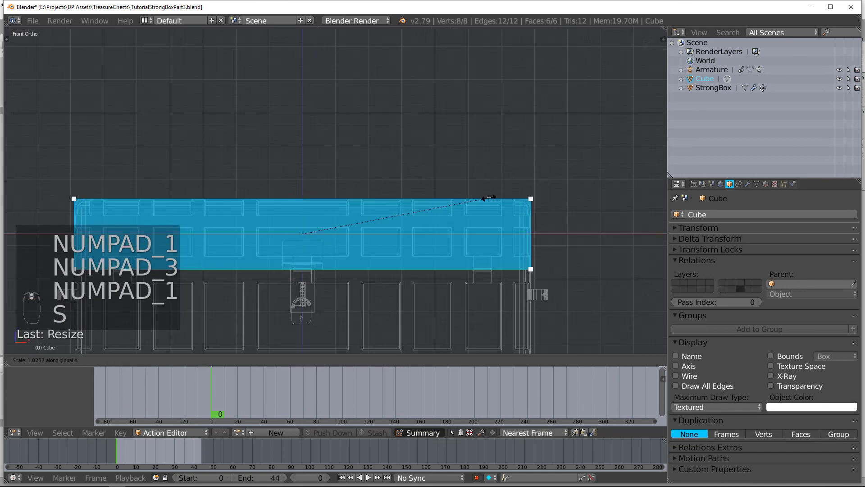
{"action": "right_click", "coordinate": [487, 186]}
{"action": "scroll", "coordinate": [488, 185], "scroll_direction": "down", "scroll_amount": 3, "text": "shift"}
Inset the lid block's top face, extrude it up to the lid's top, and return to Object Mode
{"action": "middle_click_drag", "start_coordinate": [488, 186], "coordinate": [352, 240]}
{"action": "right_click", "coordinate": [333, 228]}
{"action": "scroll", "coordinate": [443, 217], "scroll_direction": "up", "scroll_amount": 2}
{"action": "key", "text": "i"}
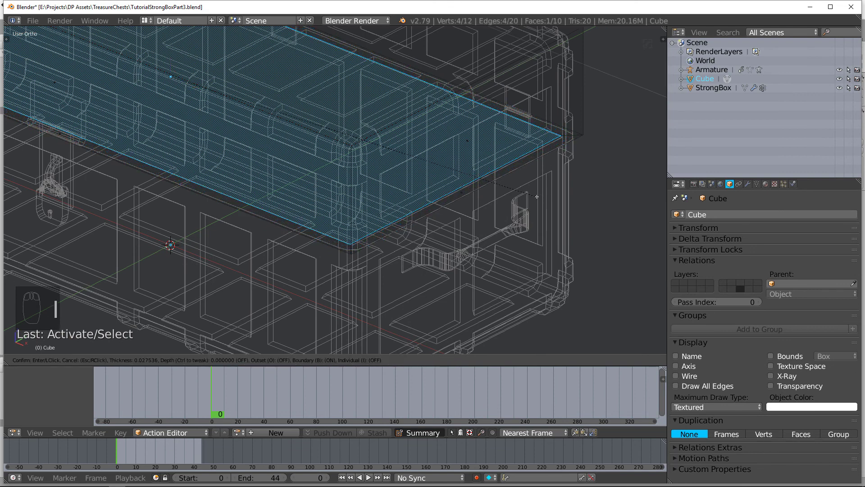
{"action": "left_click", "coordinate": [537, 196]}
{"action": "middle_click_drag", "start_coordinate": [537, 197], "coordinate": [523, 186]}
{"action": "key", "text": "KP_3"}
{"action": "key", "text": "e"}
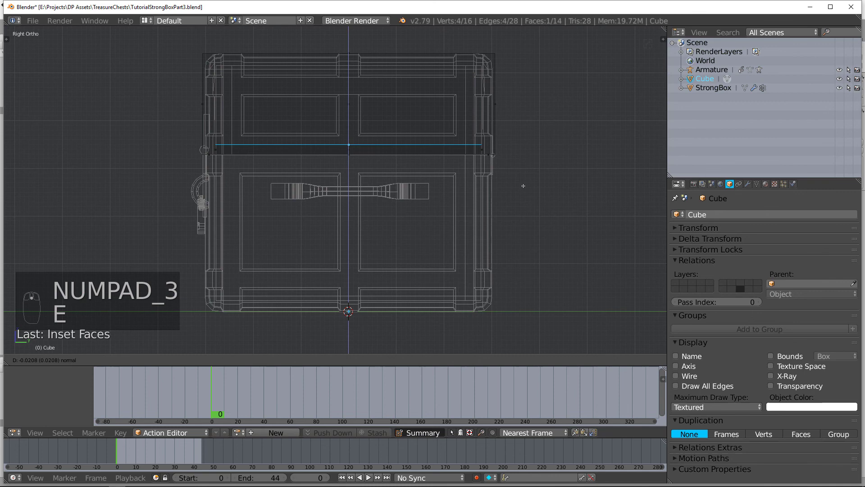
{"action": "left_click", "coordinate": [518, 109]}
{"action": "key", "text": "a"}
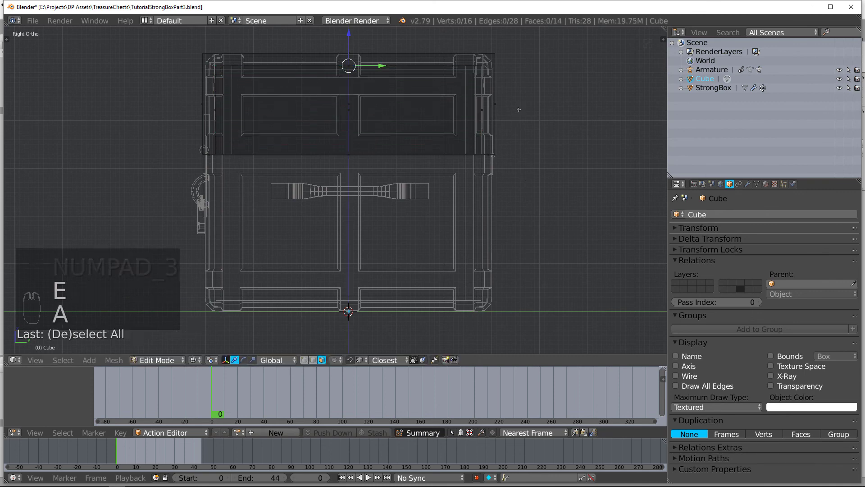
{"action": "key", "text": "Tab"}
Rename the cube object to BoxTopCollider
{"action": "left_click", "coordinate": [729, 216]}
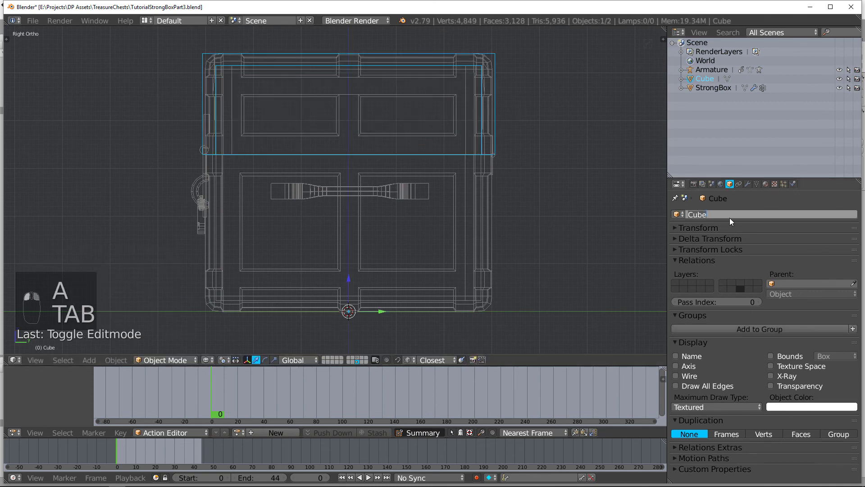
{"action": "type", "text": "BoxTopC"}
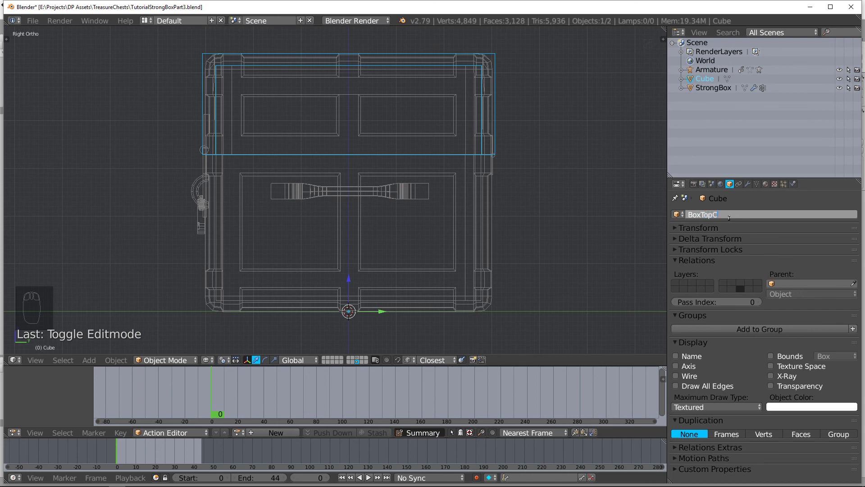
{"action": "type", "text": "ollider"}
{"action": "key", "text": "Return"}
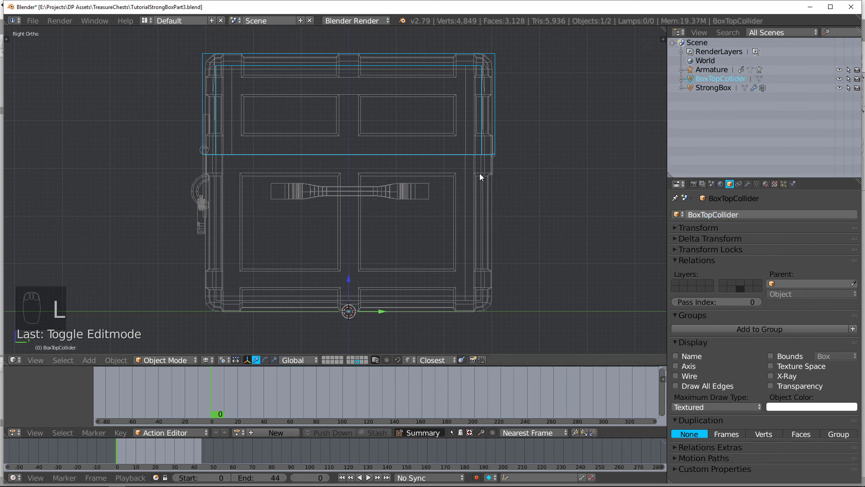
Duplicate BoxTopCollider, flip the copy upside down and move it over the chest's bottom half
{"action": "key", "text": "shift+d"}
{"action": "key", "text": "Tab"}
{"action": "key", "text": "a"}
{"action": "key", "text": "a"}
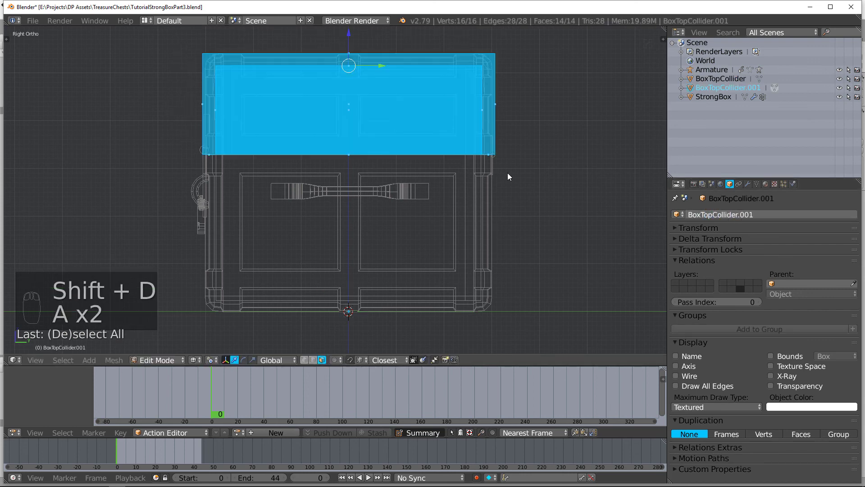
{"action": "key", "text": "r"}
{"action": "left_click", "coordinate": [507, 170]}
{"action": "key", "text": "g"}
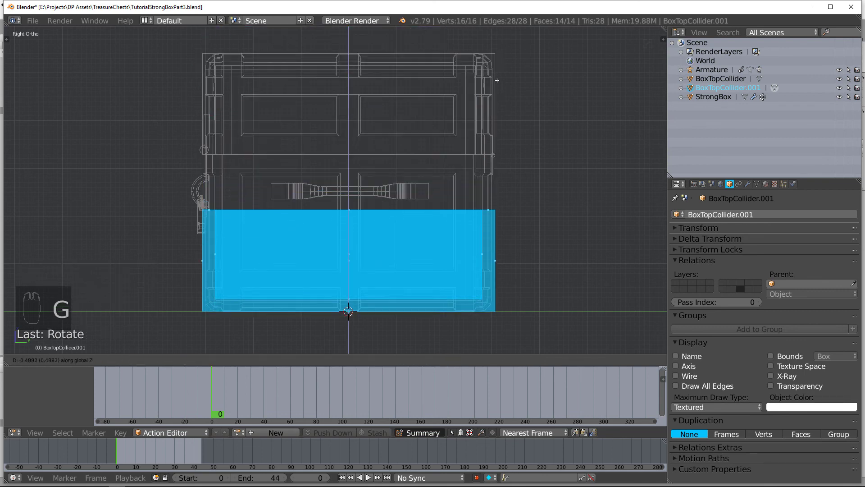
{"action": "left_click", "coordinate": [494, 84]}
{"action": "scroll", "coordinate": [495, 84], "scroll_direction": "up", "scroll_amount": 2}
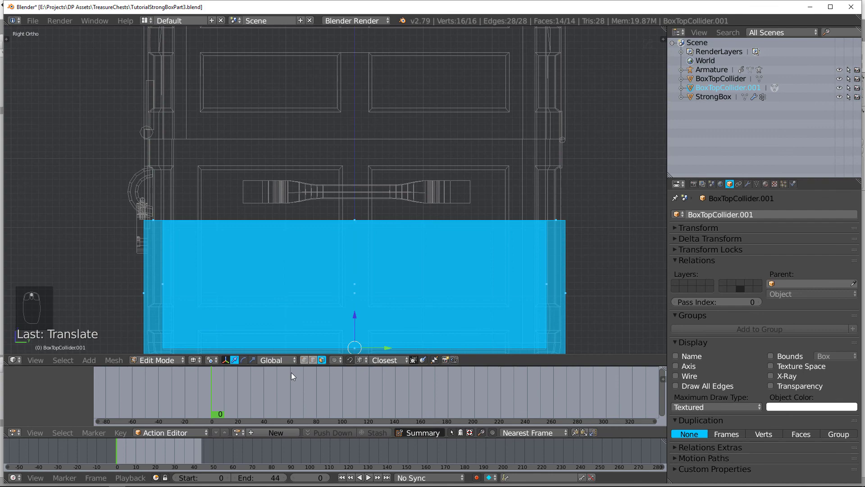
Move the copy's top vertices to the lid seam so it encloses the lower body
{"action": "left_click", "coordinate": [303, 360]}
{"action": "key", "text": "a"}
{"action": "key", "text": "b"}
{"action": "left_click_drag", "start_coordinate": [113, 197], "coordinate": [619, 245]}
{"action": "key", "text": "g"}
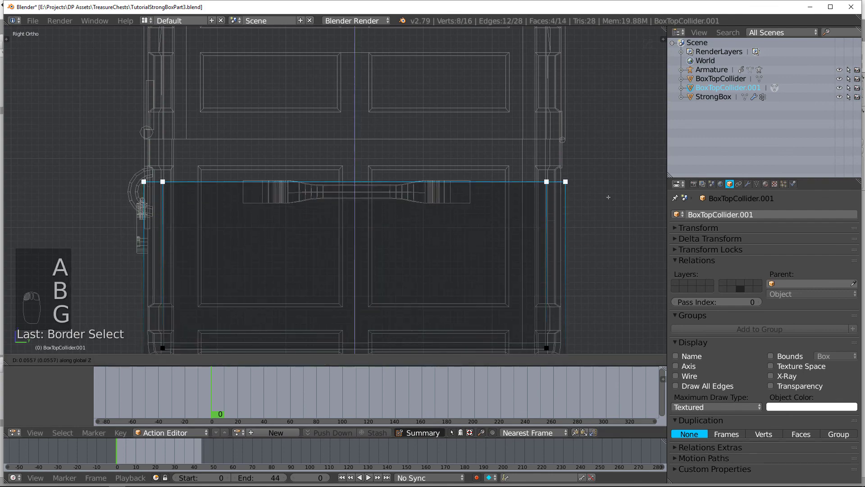
{"action": "left_click", "coordinate": [604, 167]}
{"action": "key", "text": "Tab"}
{"action": "scroll", "coordinate": [493, 183], "scroll_direction": "down", "scroll_amount": 4}
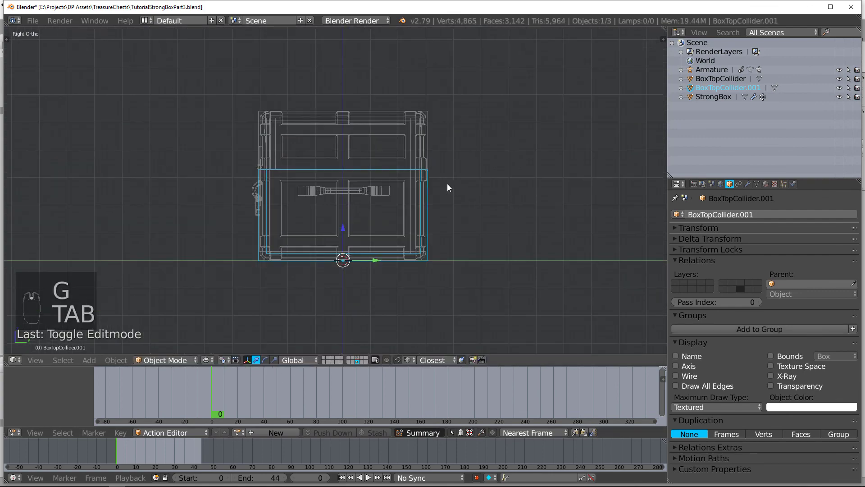
Switch the viewport to solid shading and show the armature's layer
{"action": "middle_click_drag", "start_coordinate": [447, 183], "coordinate": [415, 197]}
{"action": "key", "text": "a"}
{"action": "key", "text": "a"}
{"action": "key", "text": "z"}
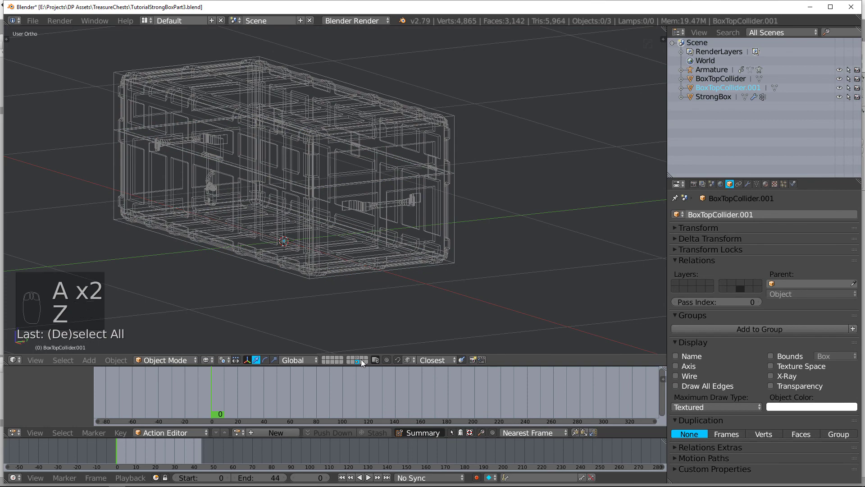
{"action": "key", "text": "z"}
{"action": "left_click", "coordinate": [359, 356], "text": "shift"}
Select all objects and export them as FBX, overwriting BoxC.fbx in RandomAssets
{"action": "key", "text": "a"}
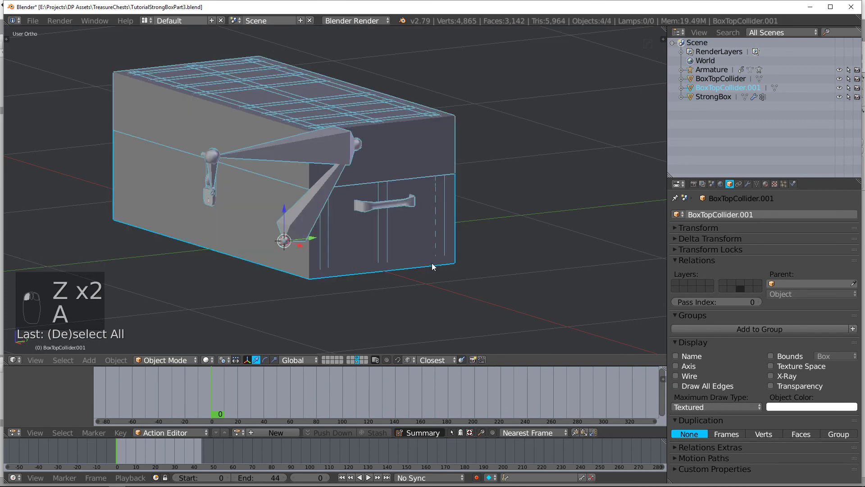
{"action": "key", "text": "a"}
{"action": "key", "text": "a"}
{"action": "key", "text": "a"}
{"action": "left_click", "coordinate": [33, 21]}
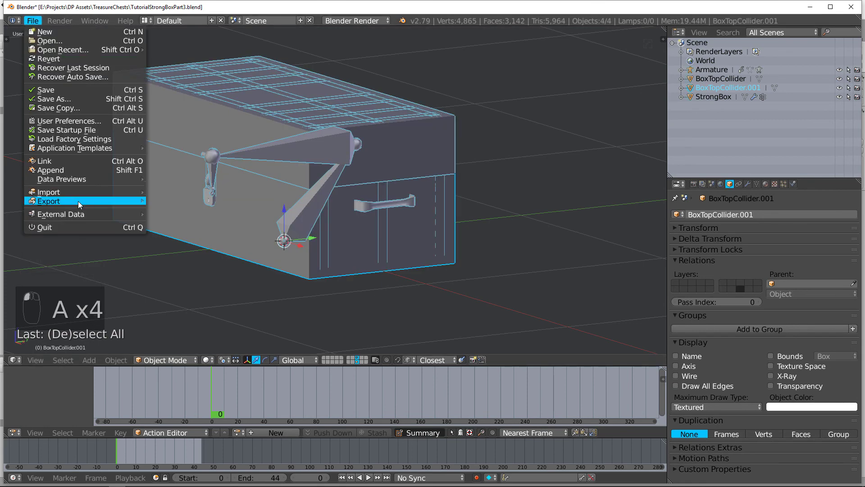
{"action": "mouse_move", "coordinate": [77, 201]}
{"action": "left_click", "coordinate": [215, 228]}
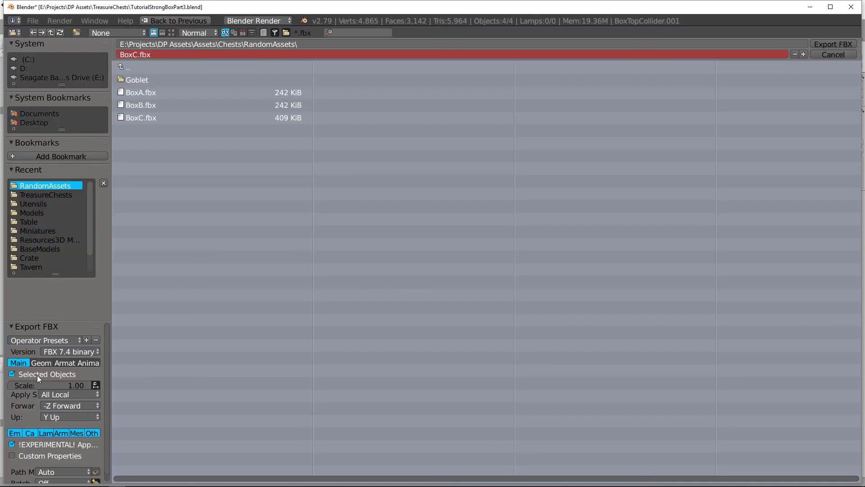
{"action": "left_click", "coordinate": [161, 118]}
{"action": "left_click", "coordinate": [819, 45]}
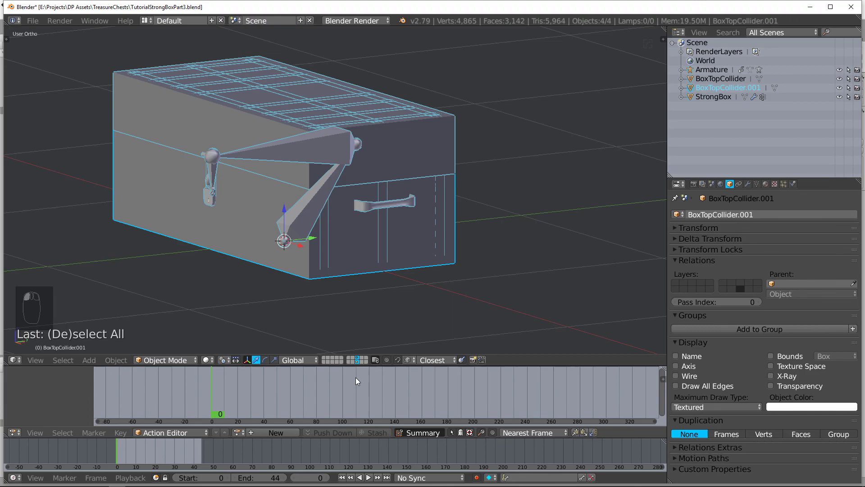
In Unity, delete the old BoxC and drag the updated BoxC model into the scene
{"action": "left_click", "coordinate": [276, 482]}
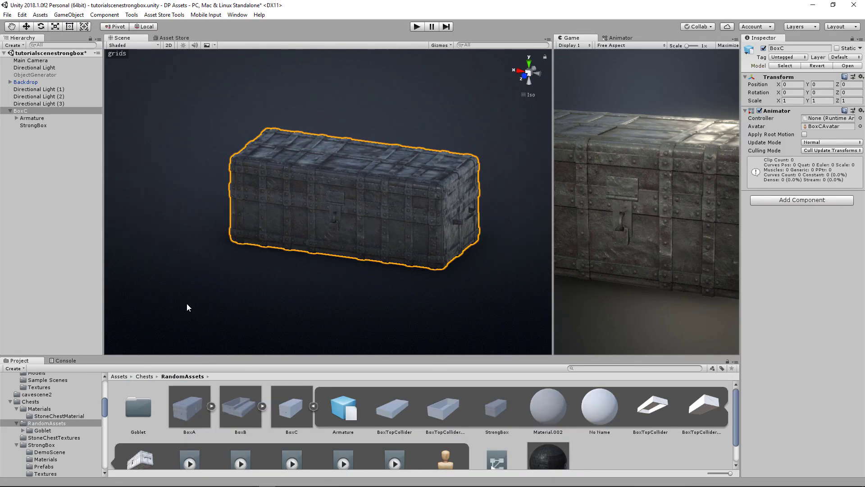
{"action": "left_click", "coordinate": [30, 112]}
{"action": "key", "text": "Delete"}
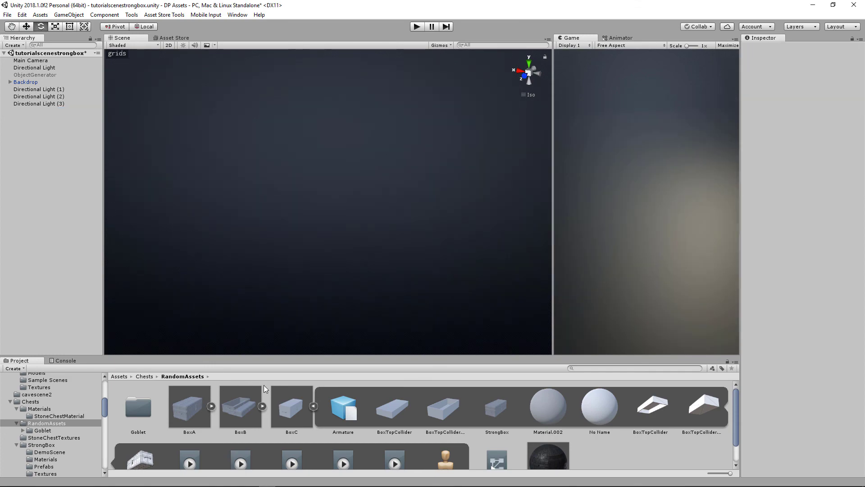
{"action": "left_click_drag", "start_coordinate": [288, 412], "coordinate": [77, 252]}
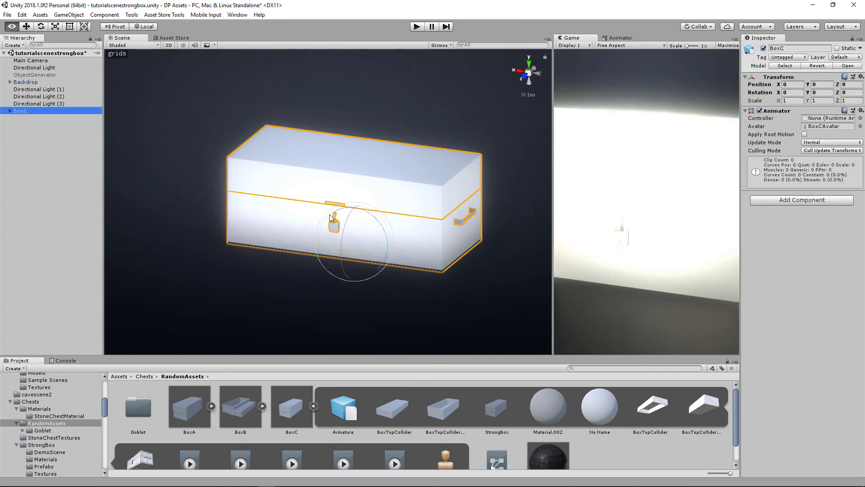
Expand BoxC, frame it in the Scene view and select the lid collider mesh
{"action": "left_click_drag", "start_coordinate": [297, 199], "coordinate": [291, 201], "text": "alt"}
{"action": "left_click", "coordinate": [9, 111]}
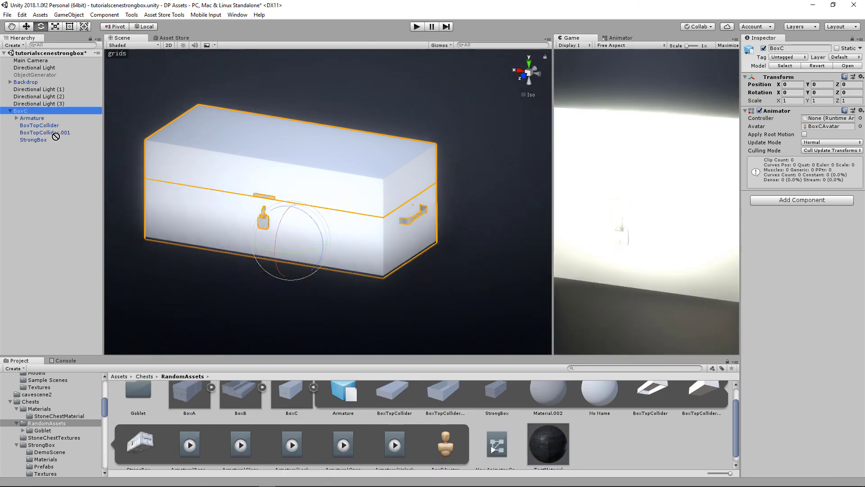
{"action": "double_click", "coordinate": [21, 111]}
{"action": "left_click", "coordinate": [343, 177]}
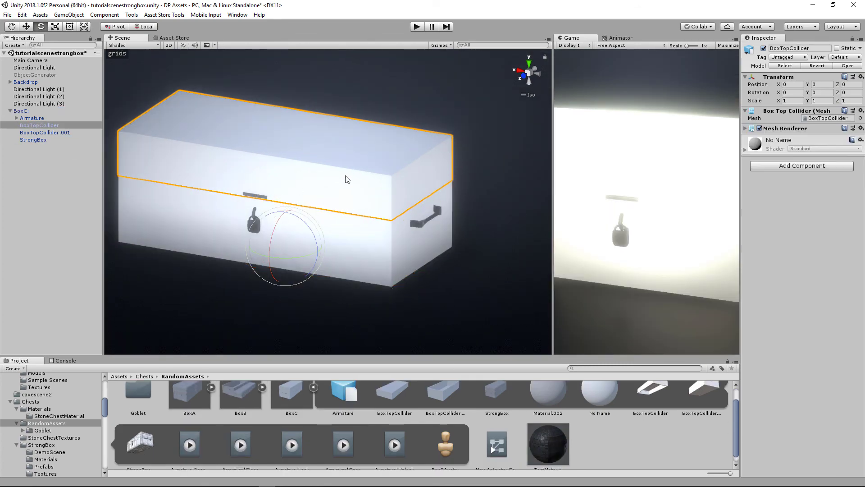
{"action": "left_click", "coordinate": [378, 264]}
{"action": "left_click", "coordinate": [371, 190]}
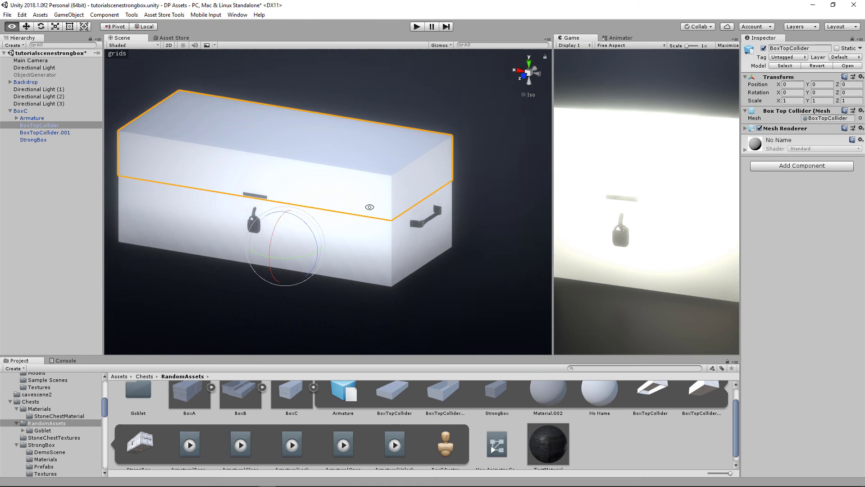
{"action": "mouse_move", "coordinate": [371, 209]}
{"action": "left_mouse_down", "text": "alt"}
{"action": "mouse_move", "coordinate": [397, 203]}
{"action": "mouse_move", "coordinate": [306, 187]}
{"action": "mouse_move", "coordinate": [378, 202]}
{"action": "left_mouse_up", "text": "alt"}
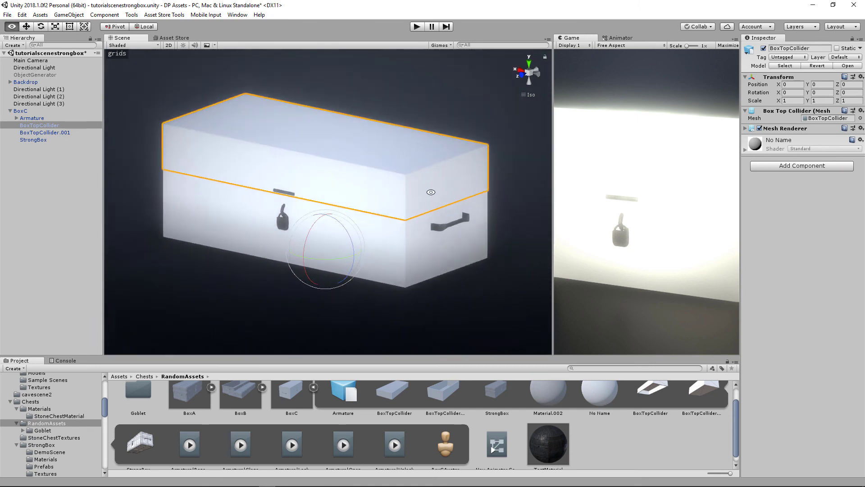
Add a Mesh Collider to BoxTopCollider and disable its Mesh Renderer
{"action": "left_click", "coordinate": [776, 166]}
{"action": "type", "text": "mes"}
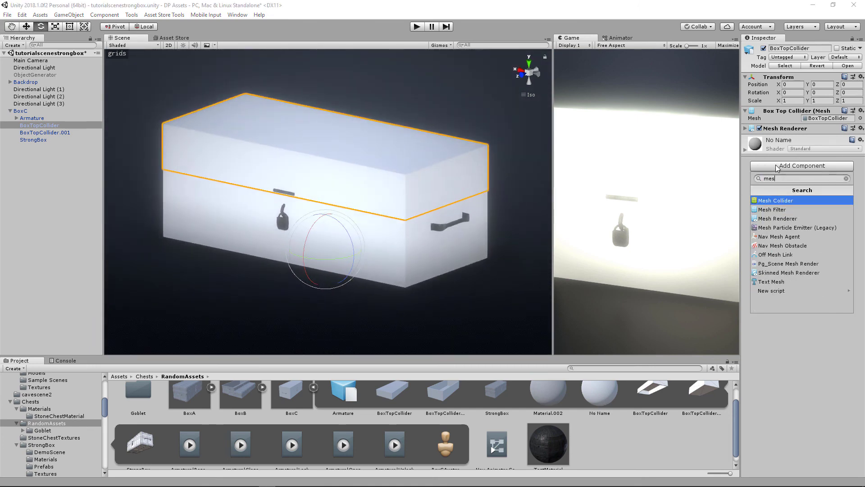
{"action": "left_click", "coordinate": [779, 200]}
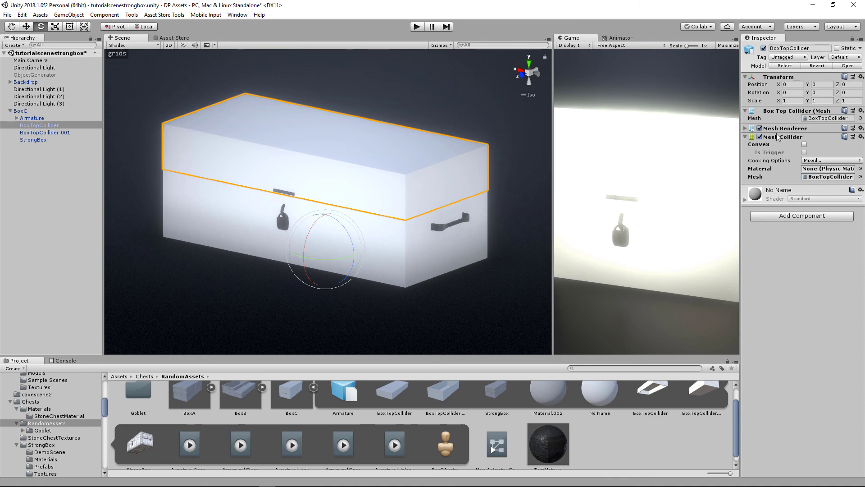
{"action": "left_click", "coordinate": [760, 128]}
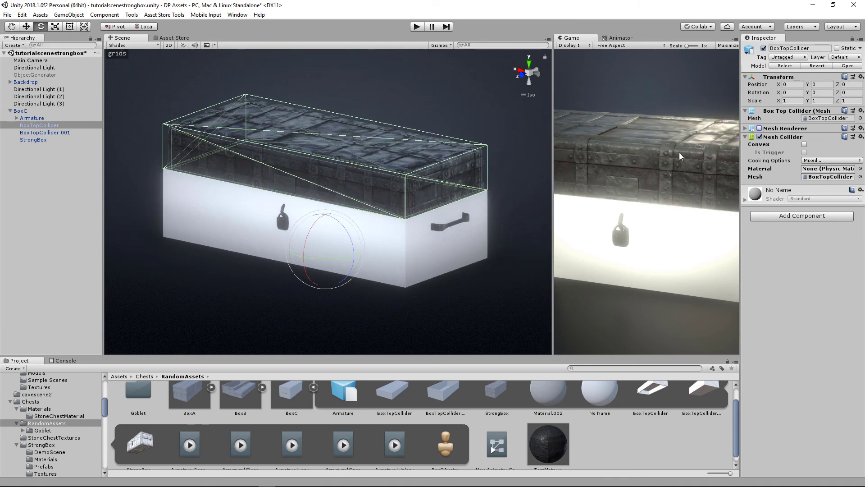
Add a Mesh Collider to BoxTopCollider.001 and disable its Mesh Renderer
{"action": "left_click", "coordinate": [401, 274]}
{"action": "left_click", "coordinate": [766, 166]}
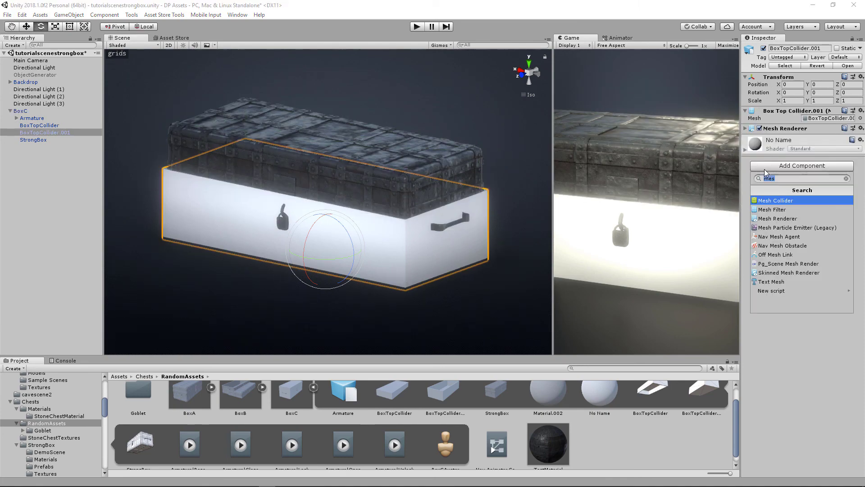
{"action": "left_click", "coordinate": [770, 200]}
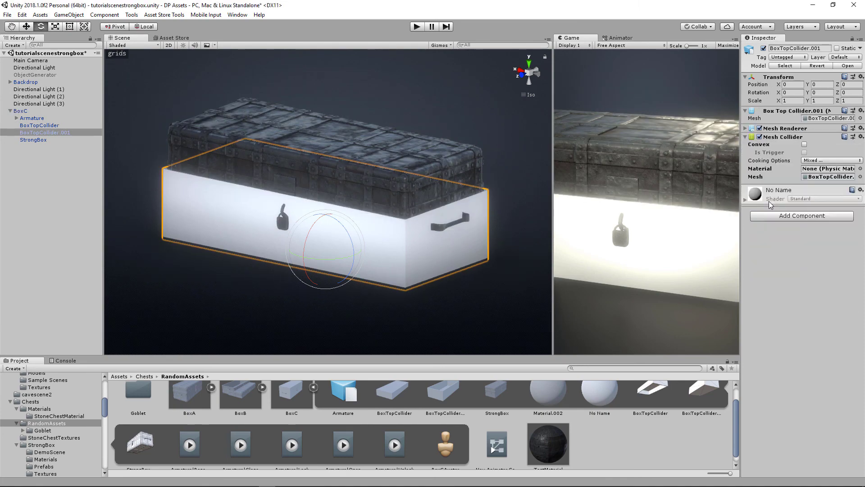
{"action": "left_click", "coordinate": [759, 129]}
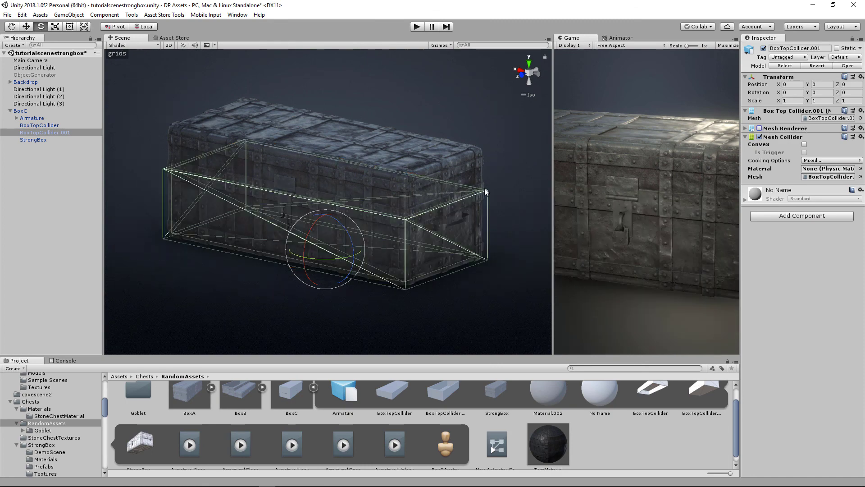
{"action": "left_click", "coordinate": [361, 158]}
Expand the Armature bones, rotate the Top bone to test the lid swing, then undo it
{"action": "left_click", "coordinate": [273, 126]}
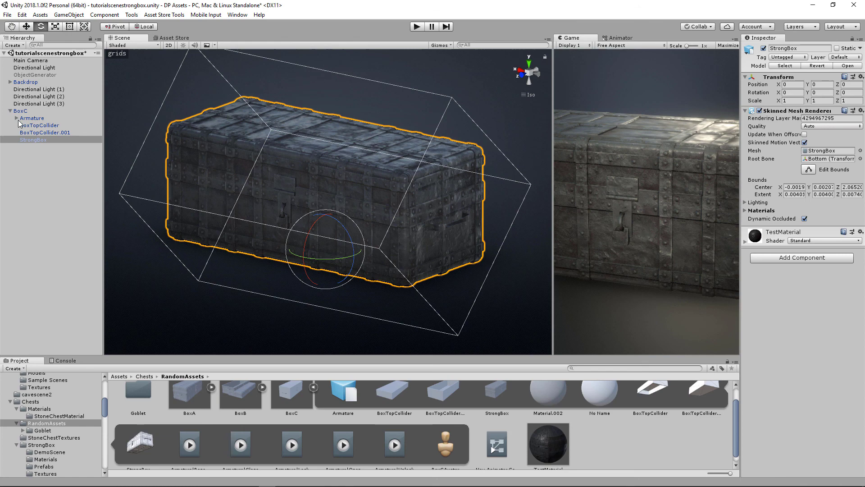
{"action": "left_click", "coordinate": [16, 118]}
{"action": "left_click", "coordinate": [23, 125]}
{"action": "left_click", "coordinate": [37, 132]}
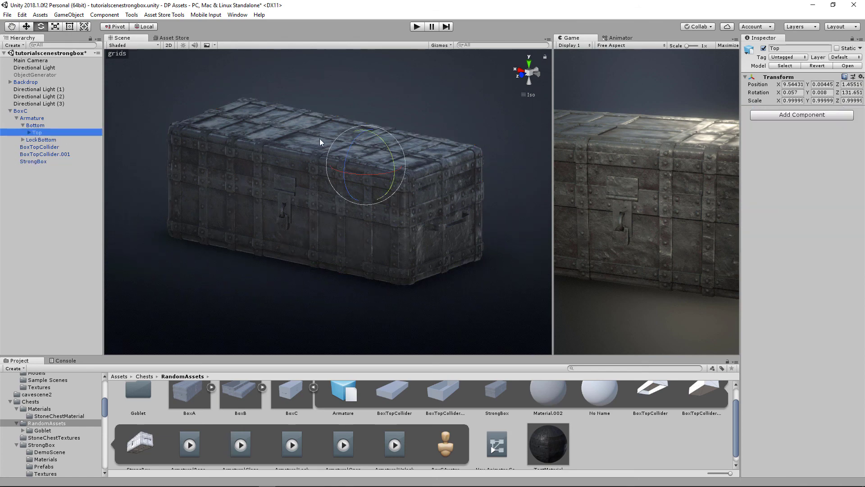
{"action": "left_click_drag", "start_coordinate": [349, 148], "coordinate": [218, 122]}
{"action": "left_click", "coordinate": [29, 111]}
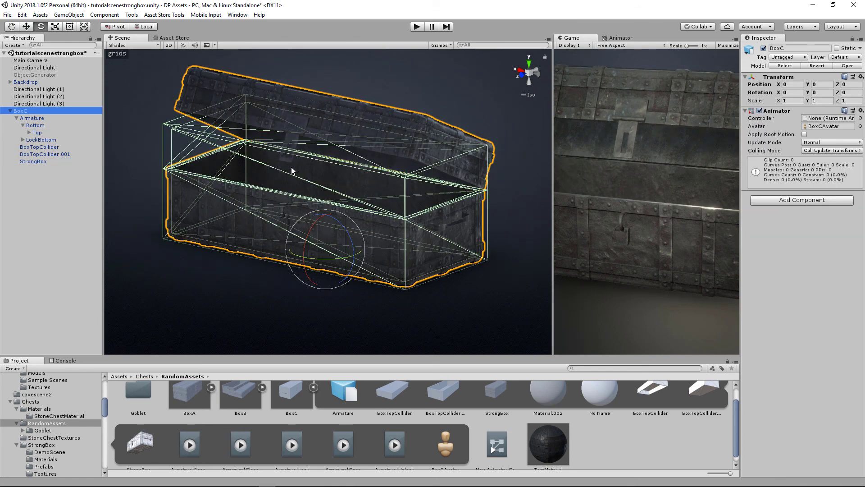
{"action": "key", "text": "ctrl+z"}
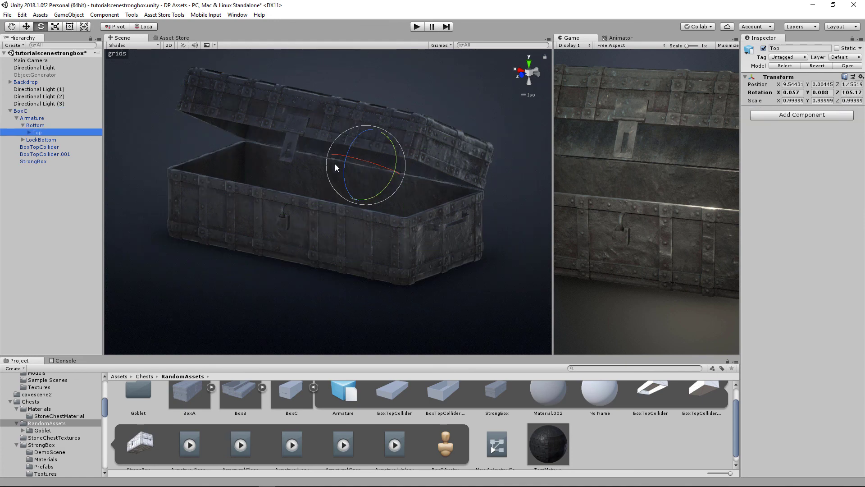
{"action": "key", "text": "ctrl+z"}
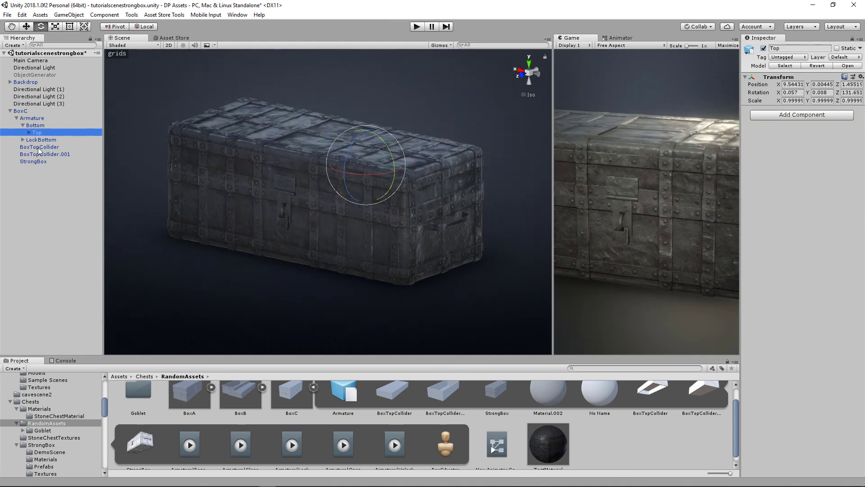
Parent BoxTopCollider under Top, breaking the prefab, and BoxTopCollider.001 under Bottom
{"action": "left_click_drag", "start_coordinate": [37, 147], "coordinate": [87, 141]}
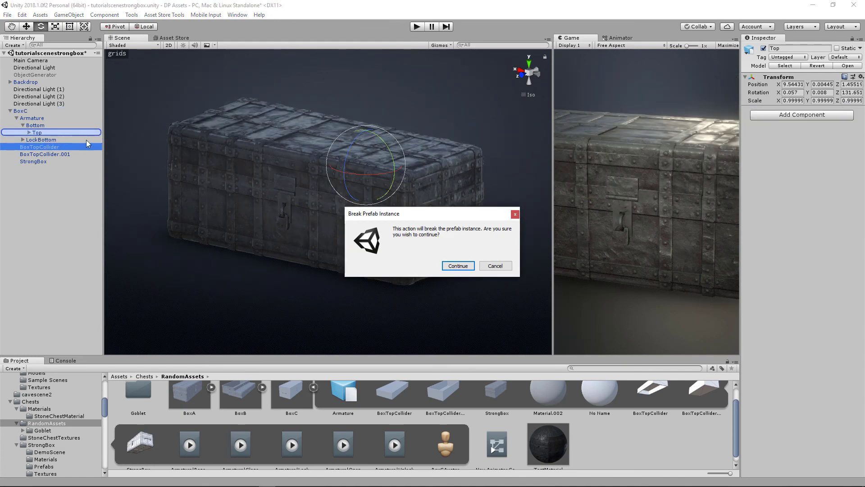
{"action": "left_click", "coordinate": [449, 266]}
{"action": "left_click", "coordinate": [58, 161]}
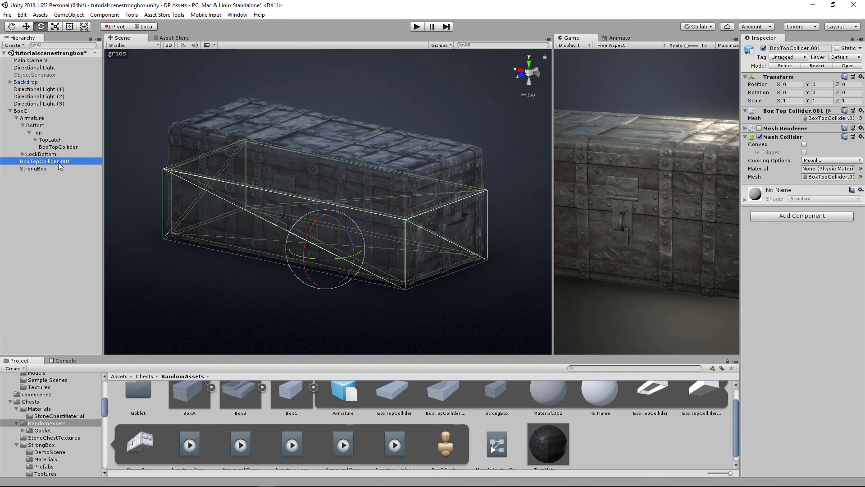
{"action": "left_click_drag", "start_coordinate": [60, 162], "coordinate": [65, 129]}
{"action": "left_click", "coordinate": [35, 119]}
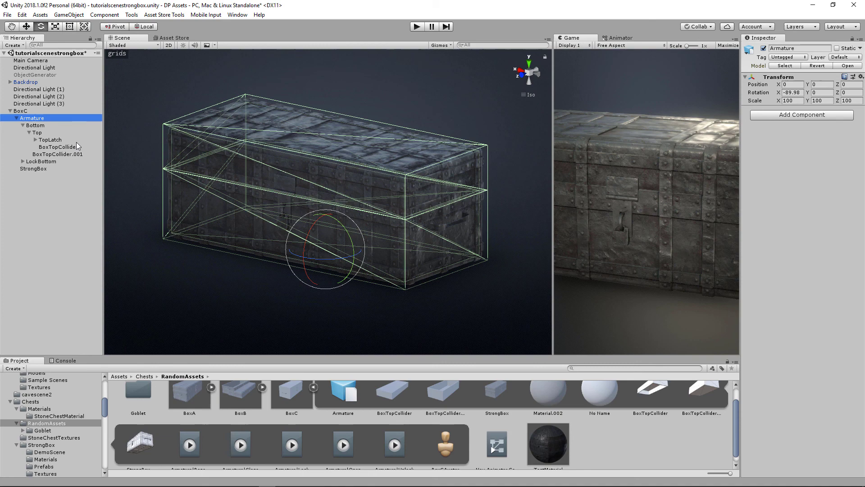
Assign New Animator Controller to the chest and confirm its graph defaults to Armature|Open
{"action": "scroll", "coordinate": [509, 408], "scroll_direction": "down", "scroll_amount": 1}
{"action": "scroll", "coordinate": [499, 453], "scroll_direction": "up", "scroll_amount": 1}
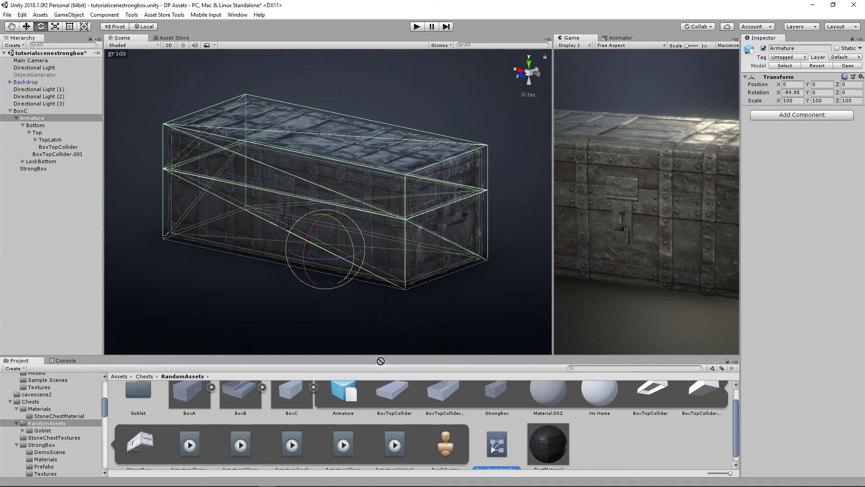
{"action": "left_click_drag", "start_coordinate": [498, 453], "coordinate": [31, 114]}
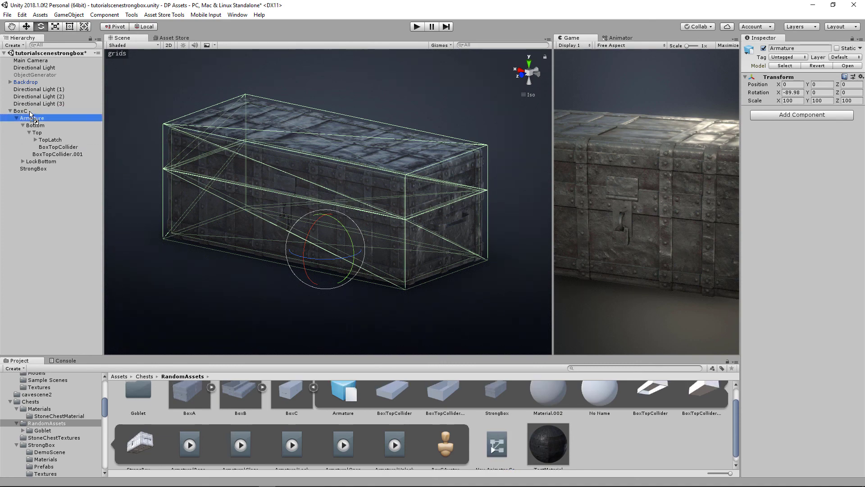
{"action": "left_click", "coordinate": [498, 446]}
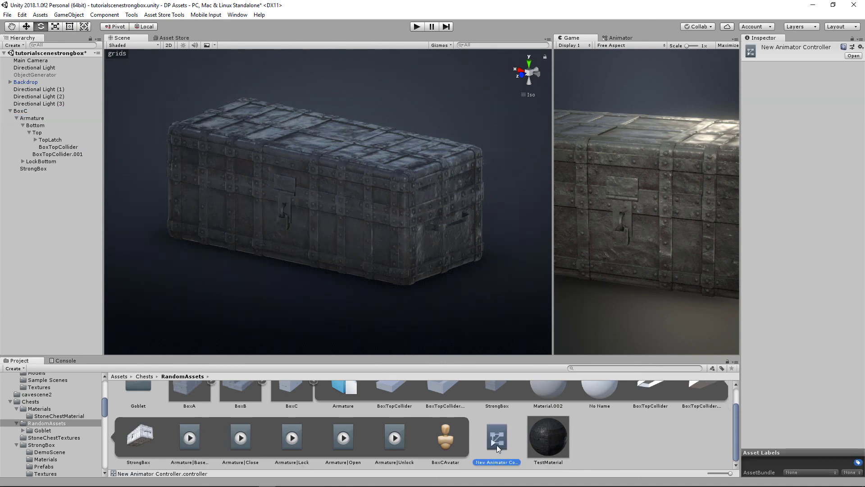
{"action": "left_click", "coordinate": [619, 39]}
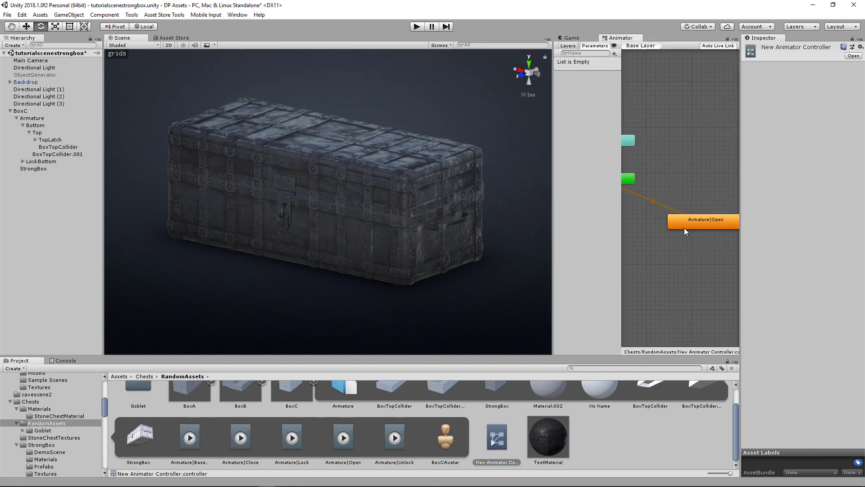
Widen the Game view and select the whole BoxC chest object
{"action": "left_click", "coordinate": [577, 36]}
{"action": "left_click_drag", "start_coordinate": [554, 144], "coordinate": [487, 145]}
{"action": "left_click", "coordinate": [170, 144]}
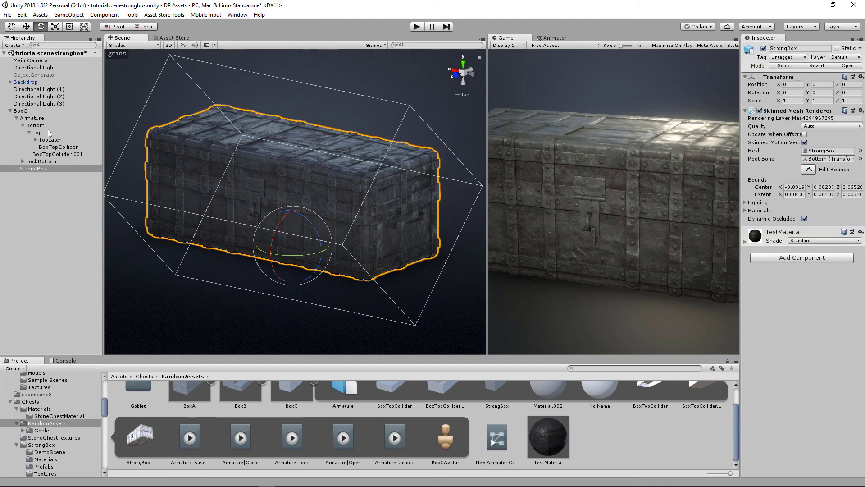
{"action": "left_click", "coordinate": [205, 155]}
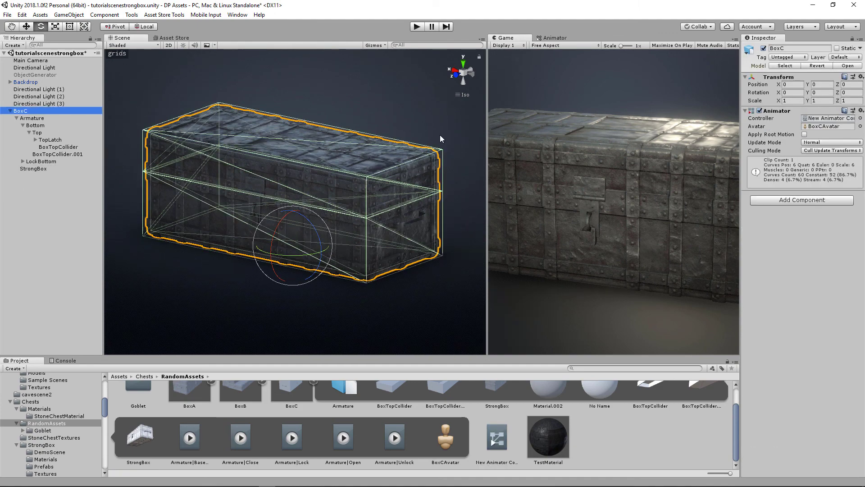
Play the scene and watch BoxC's lid swing open with BoxTopCollider following it
{"action": "left_click", "coordinate": [416, 27]}
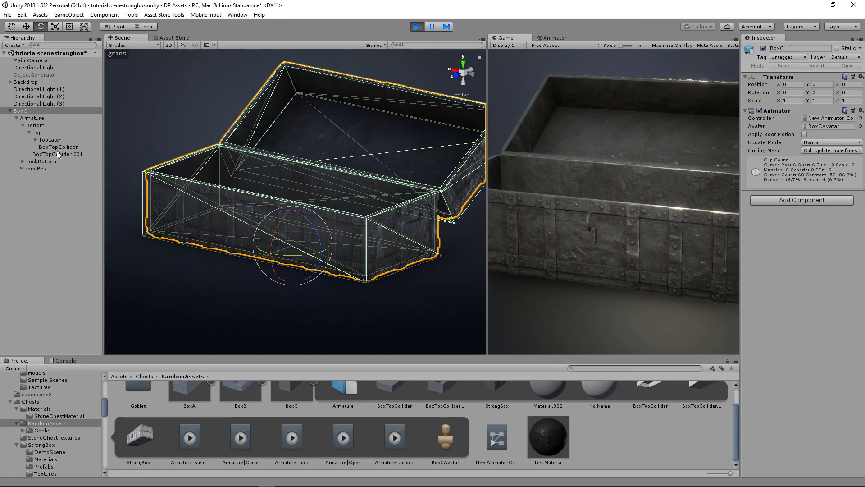
{"action": "scroll", "coordinate": [200, 194], "scroll_direction": "up", "scroll_amount": 3}
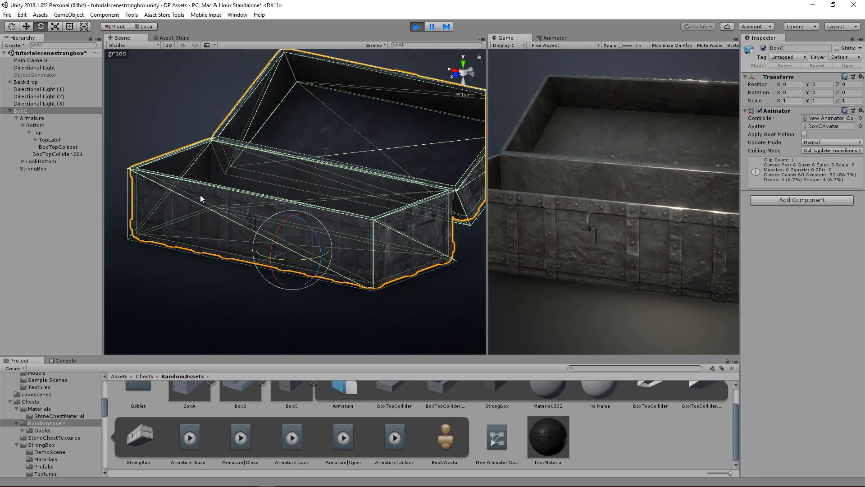
{"action": "scroll", "coordinate": [217, 196], "scroll_direction": "down", "scroll_amount": 2}
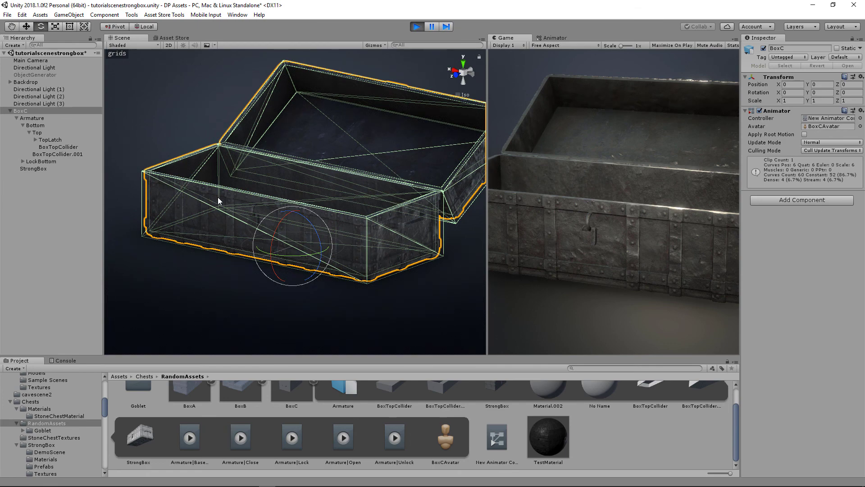
{"action": "left_click_drag", "start_coordinate": [488, 185], "coordinate": [547, 185]}
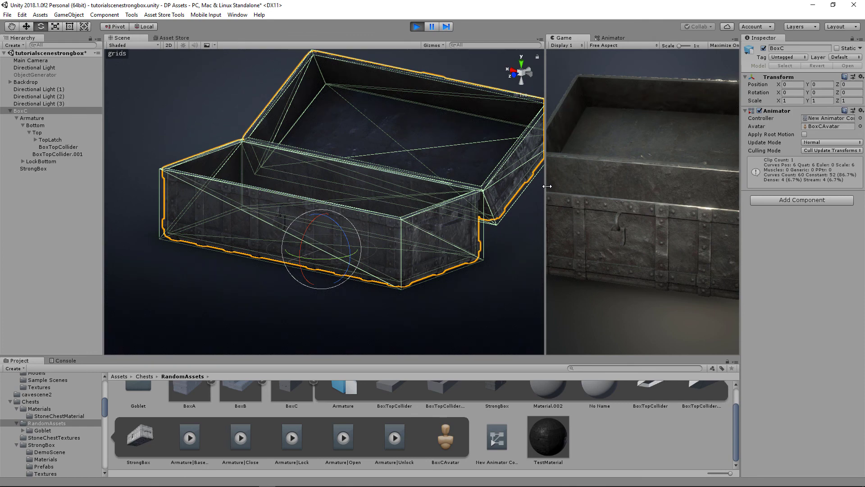